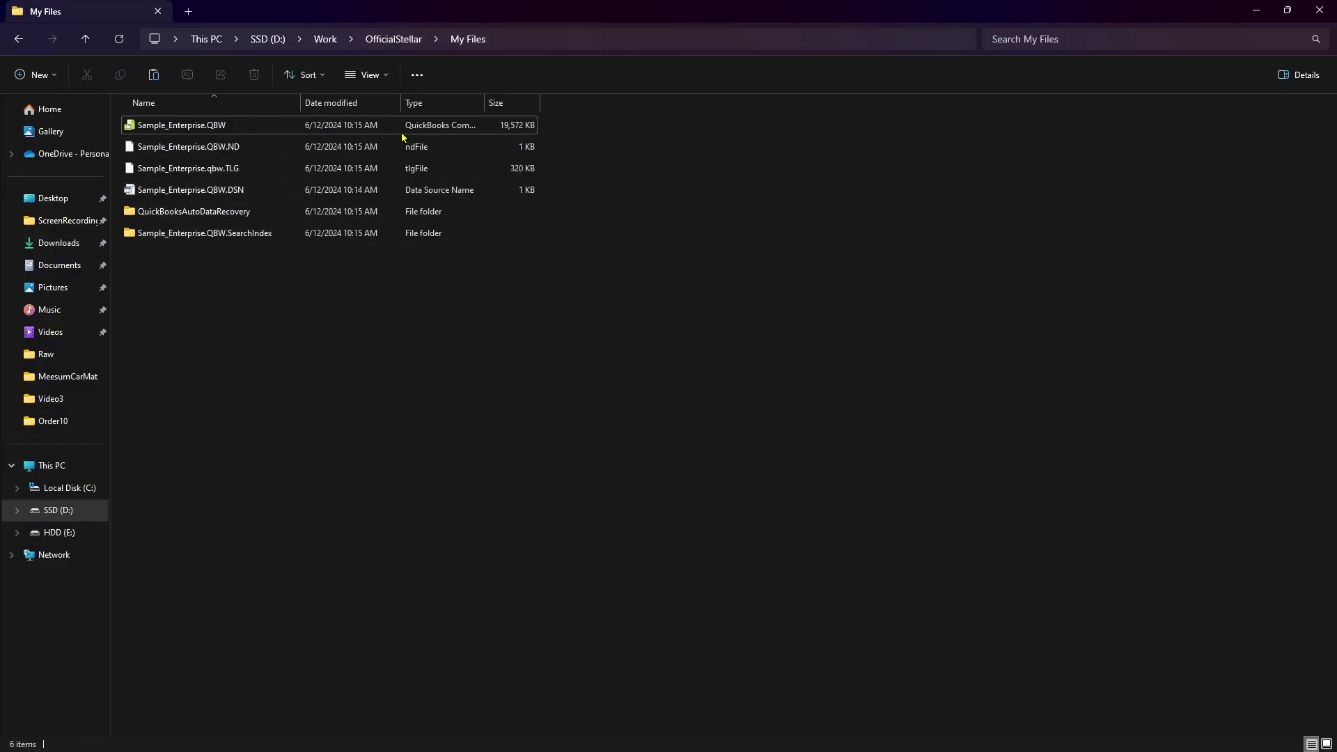
Step: Open Sample_Enterprise.QBW from My Files so QuickBooks shows the 'file cannot be opened' warning
{"action": "left_click", "coordinate": [403, 135]}
{"action": "double_click", "coordinate": [403, 135]}
Step: Search 'qu' and run QuickBooks Enterprise Solutions 21.0 as administrator
{"action": "key", "text": "super"}
{"action": "type", "text": "o"}
{"action": "key", "text": "BackSpace"}
{"action": "type", "text": "qu"}
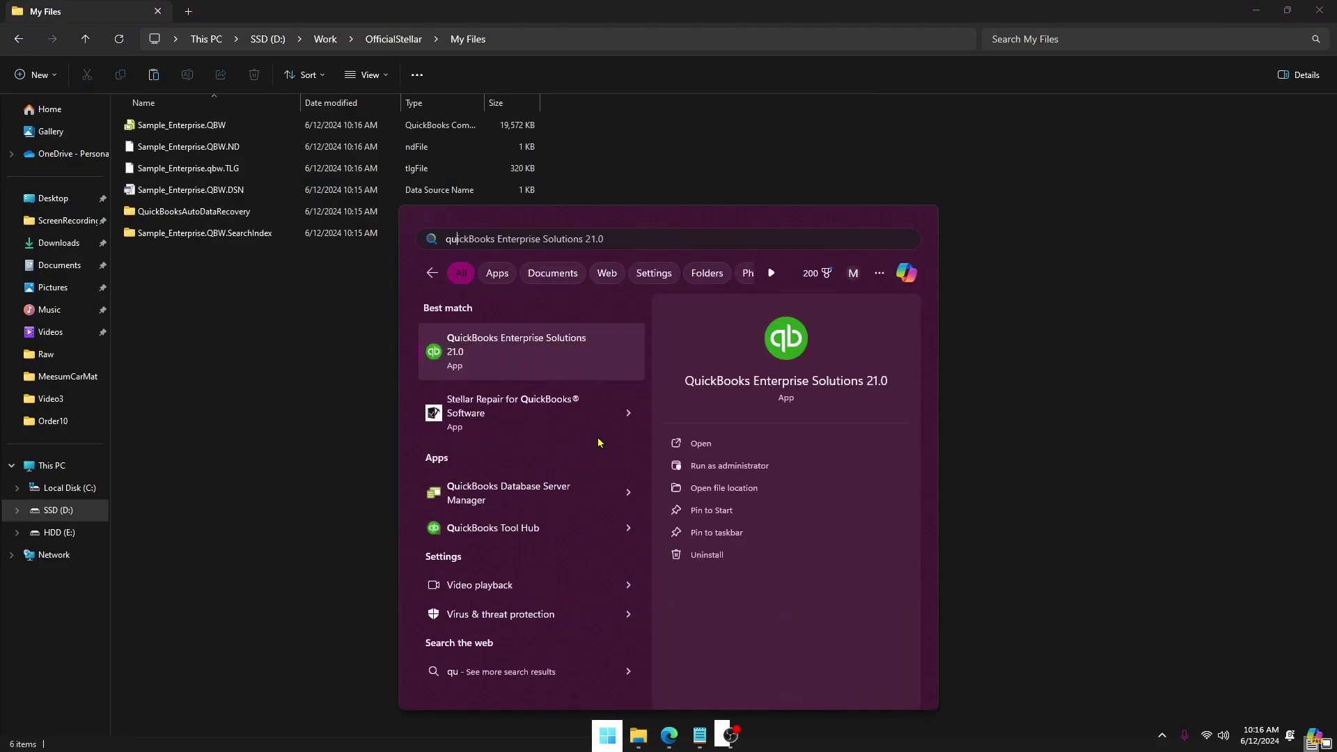
{"action": "right_click", "coordinate": [582, 370]}
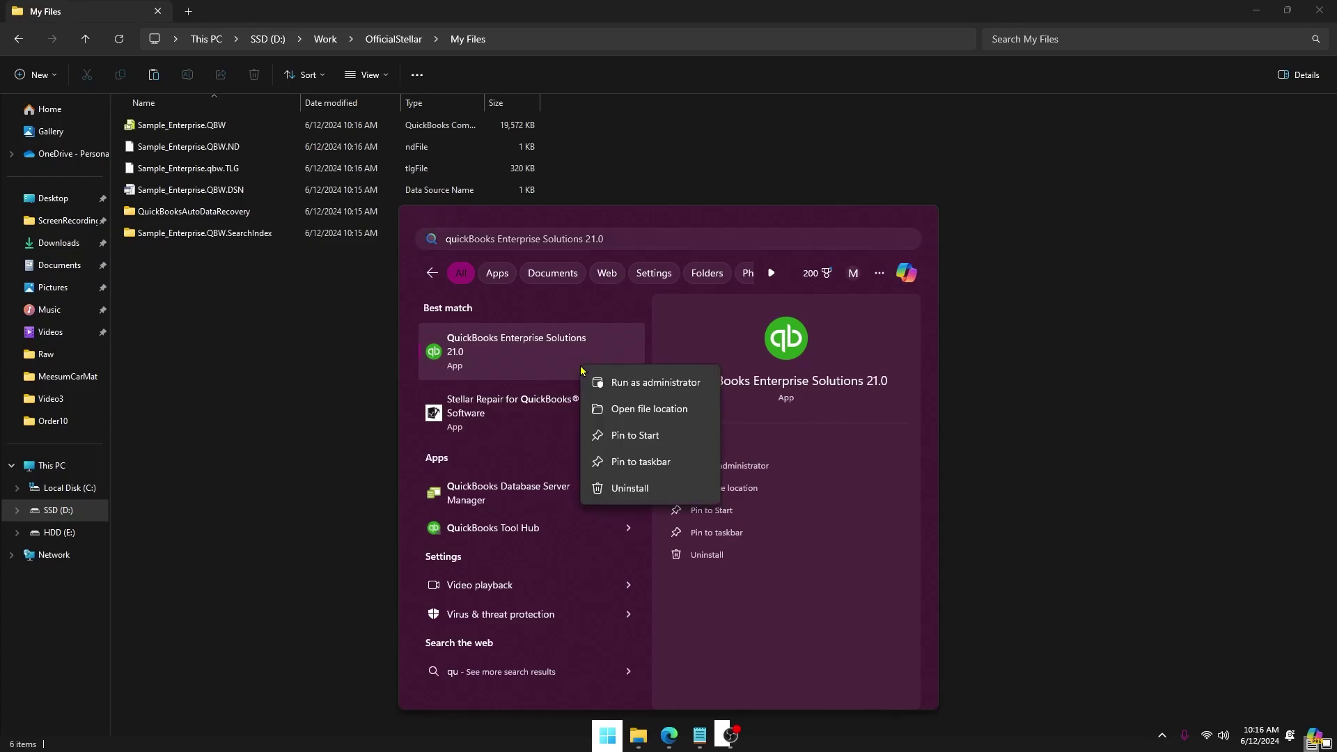
{"action": "left_click", "coordinate": [630, 385]}
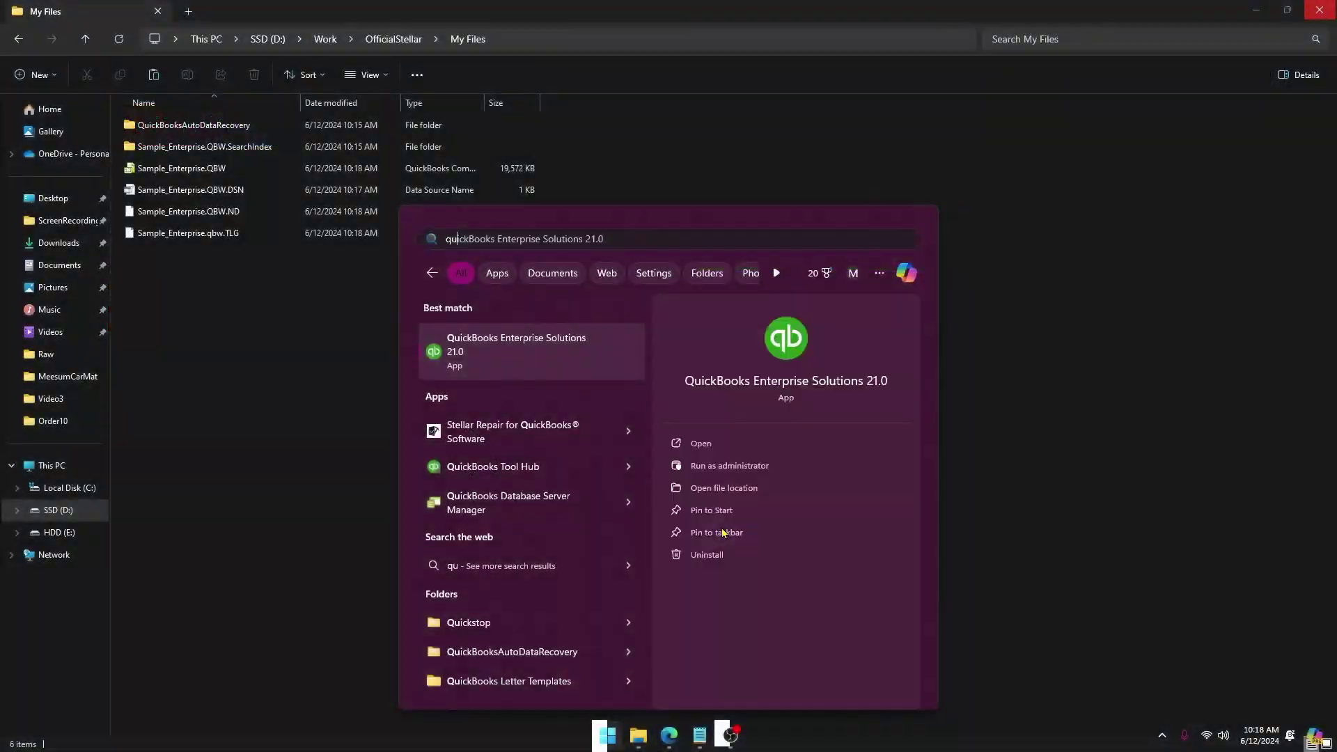
Step: Run Quick Fix my File from Tool Hub's Company File Issues section
{"action": "left_click", "coordinate": [605, 519]}
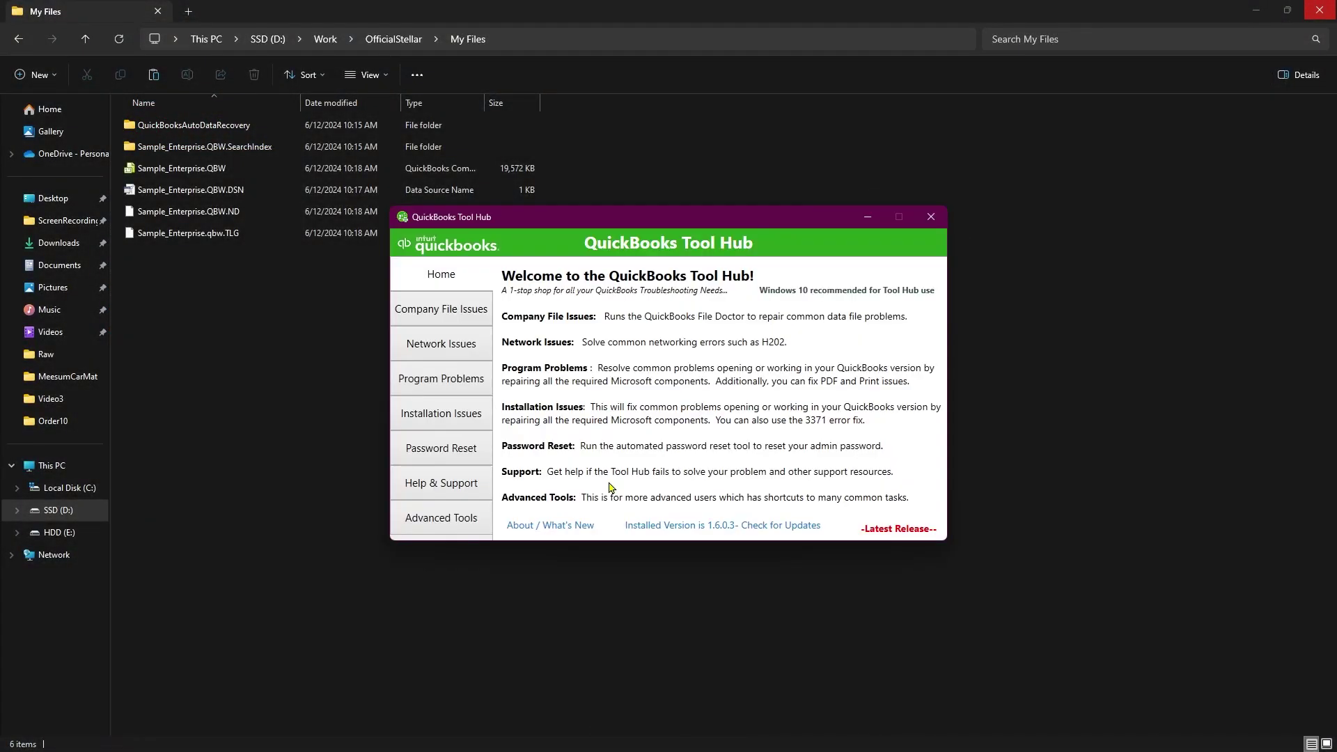
{"action": "left_click", "coordinate": [472, 317]}
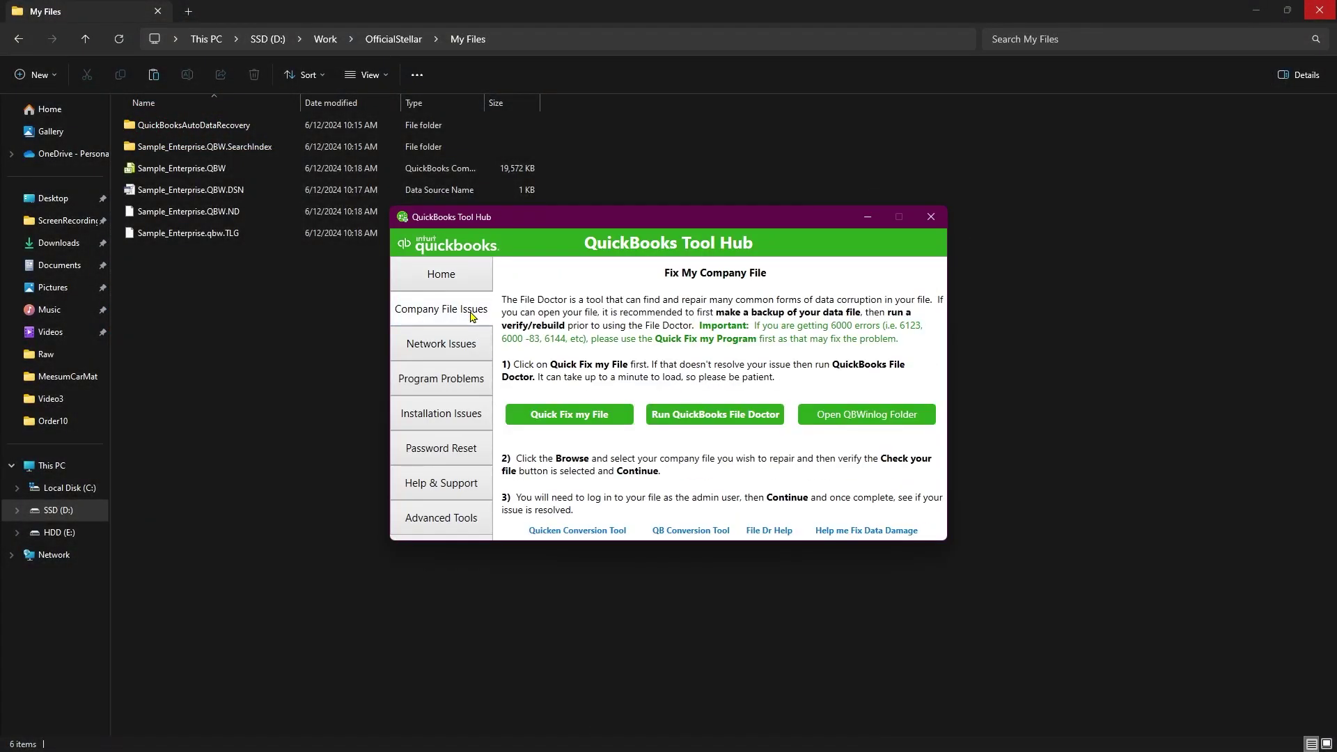
{"action": "left_click", "coordinate": [592, 416]}
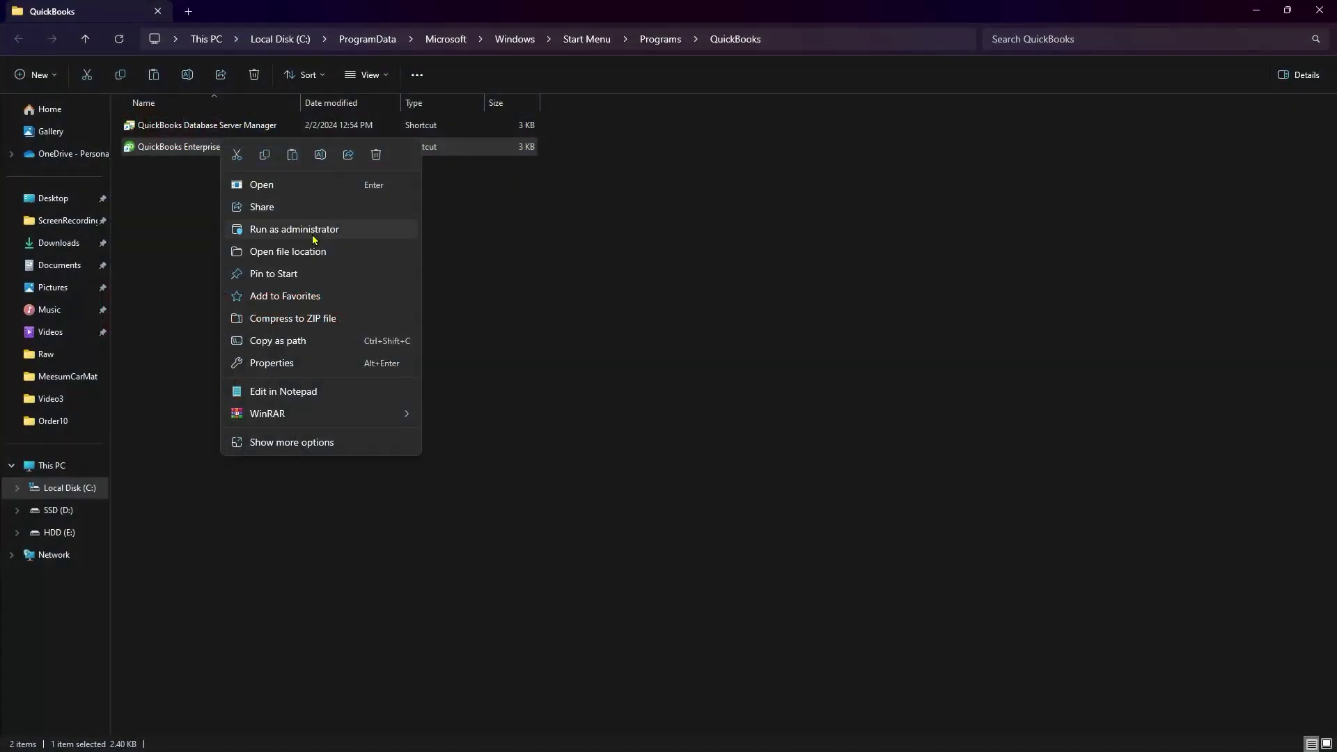
Step: Open the properties of QBW32.EXE in the QuickBooks Enterprise Solutions 21.0 folder
{"action": "left_click", "coordinate": [314, 259]}
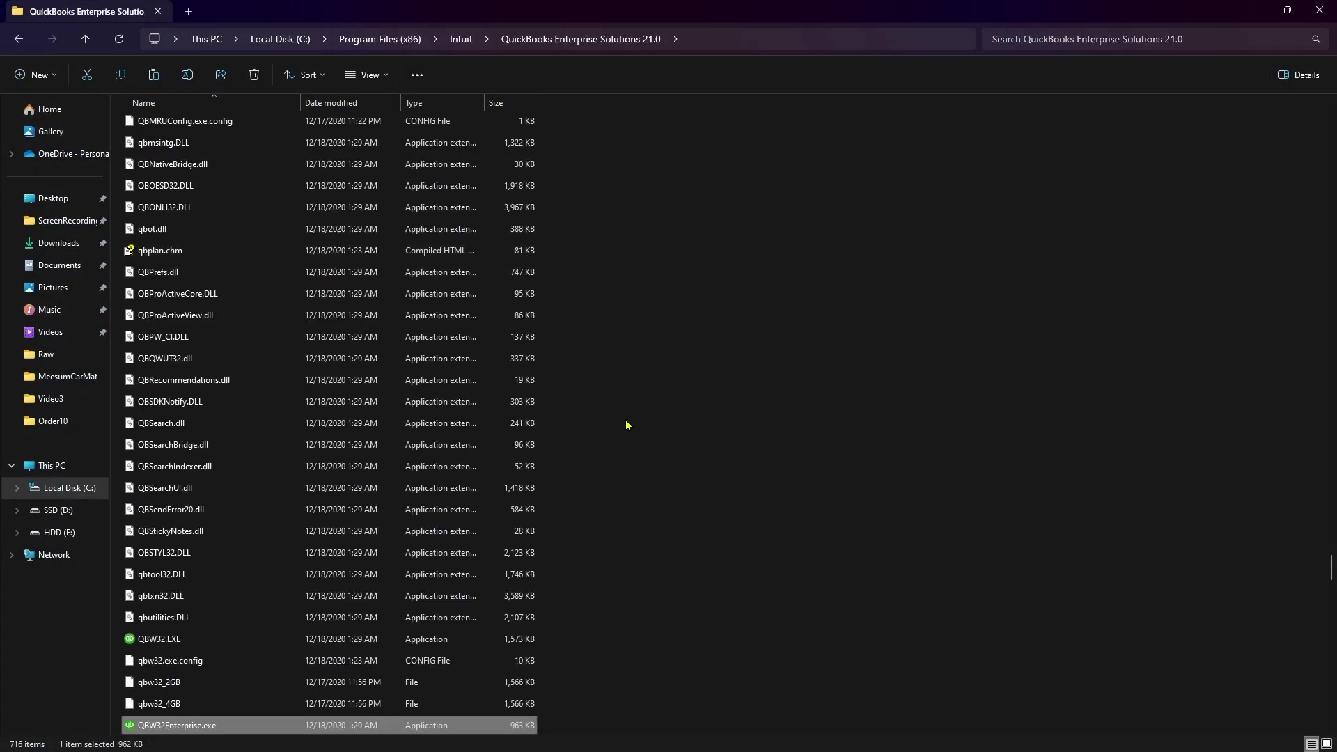
{"action": "scroll", "coordinate": [627, 425], "scroll_direction": "down", "scroll_amount": 5}
{"action": "left_click", "coordinate": [748, 425]}
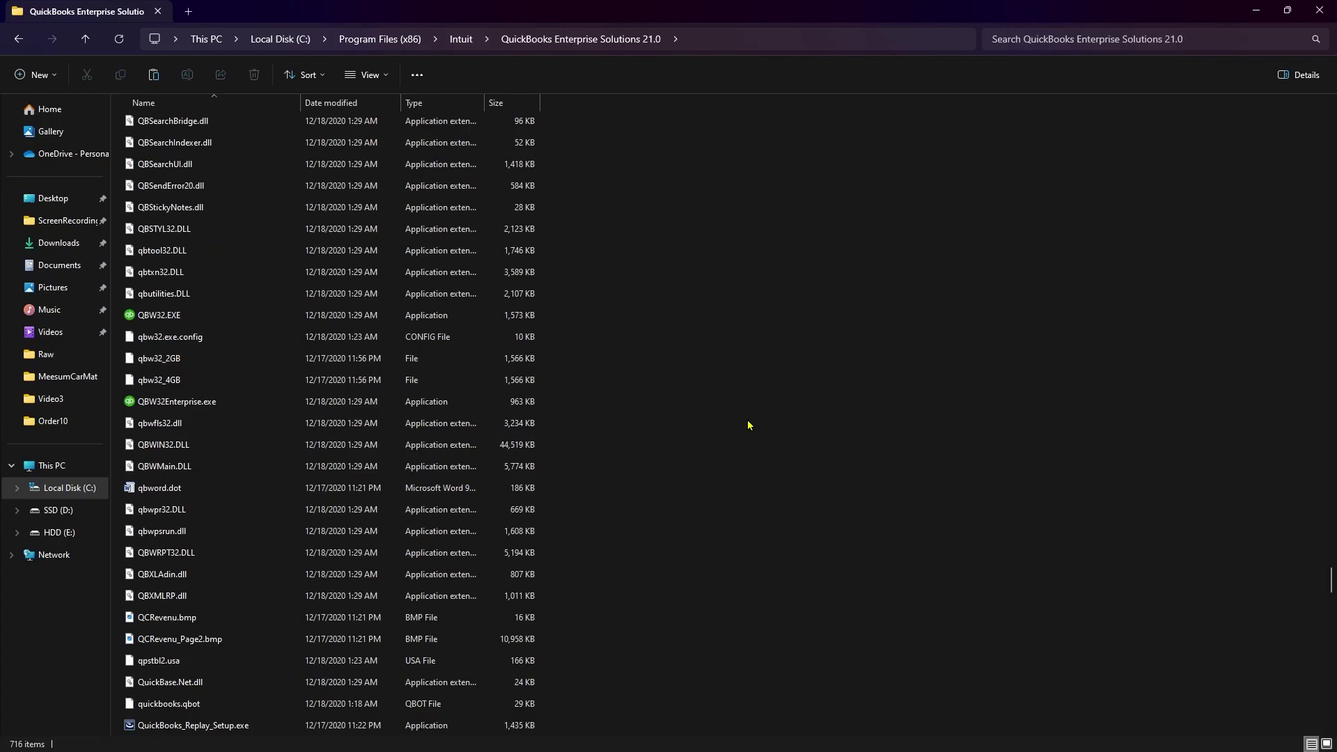
{"action": "right_click", "coordinate": [504, 315]}
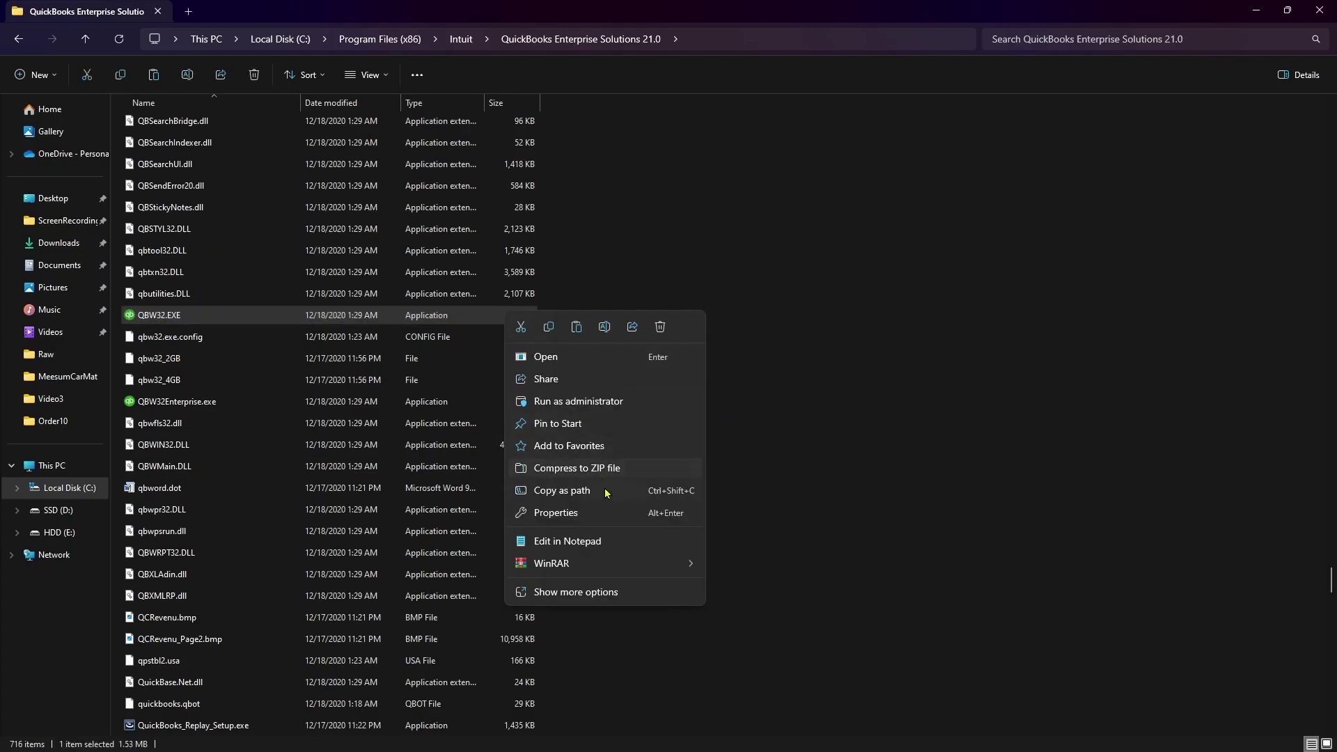
{"action": "left_click", "coordinate": [633, 592]}
{"action": "left_click", "coordinate": [633, 618]}
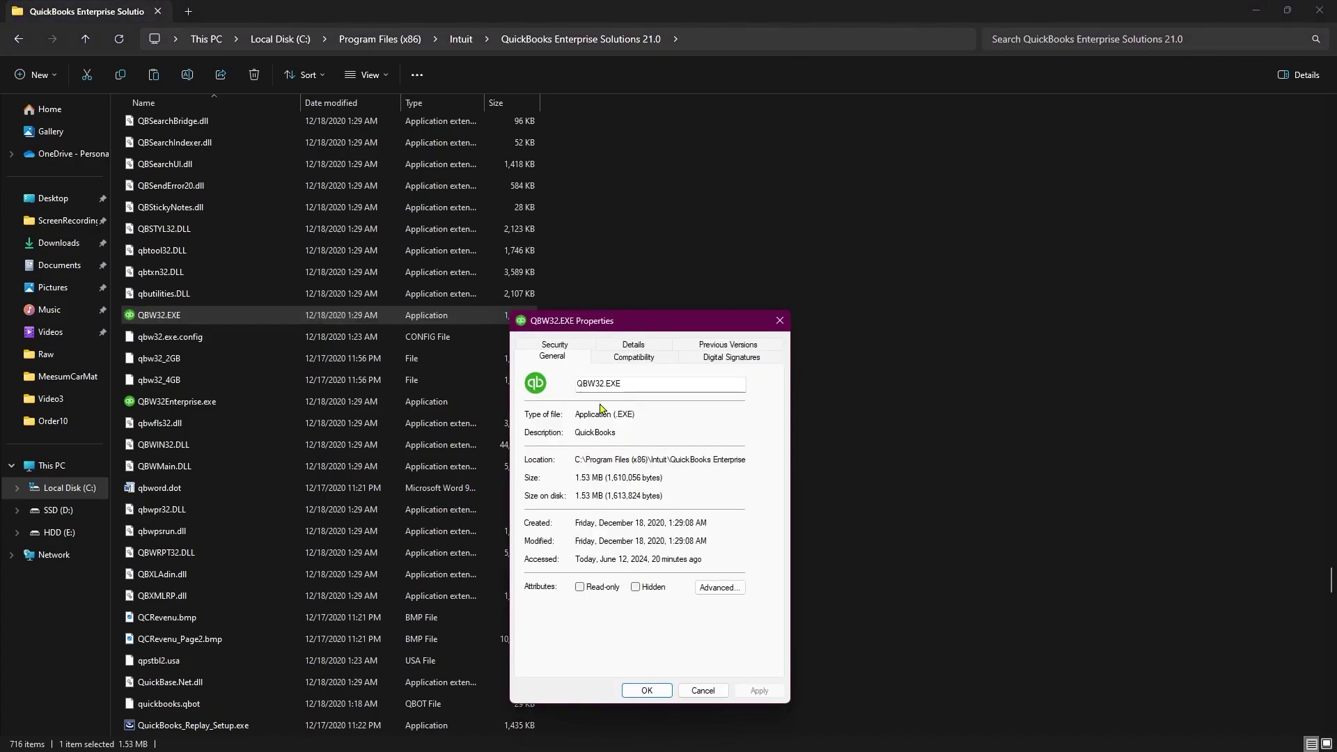
Step: Add the Everyone group to QBW32.EXE's security permissions with Full control allowed, and apply
{"action": "left_click", "coordinate": [555, 344]}
{"action": "left_click", "coordinate": [742, 496]}
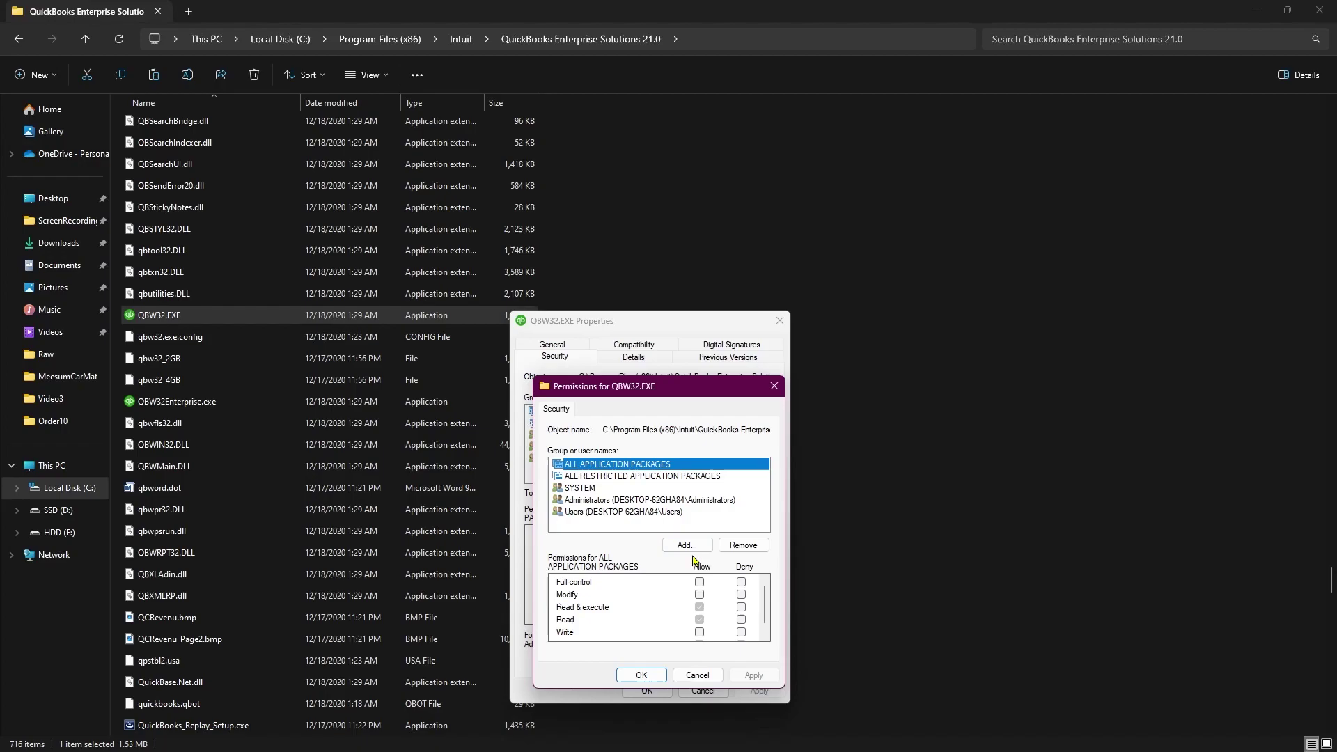
{"action": "left_click", "coordinate": [686, 545]}
{"action": "type", "text": "Everyone"}
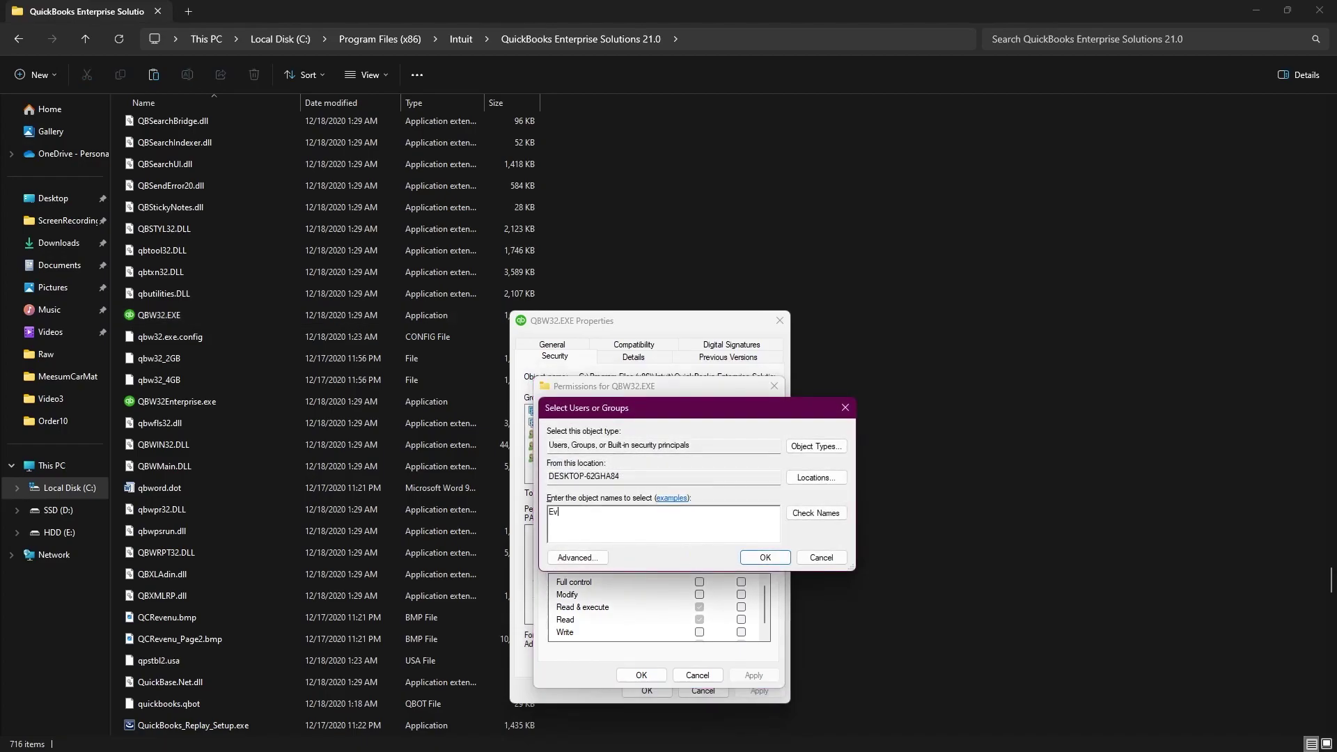
{"action": "left_click", "coordinate": [791, 518]}
{"action": "left_click", "coordinate": [763, 560]}
{"action": "left_click", "coordinate": [632, 492]}
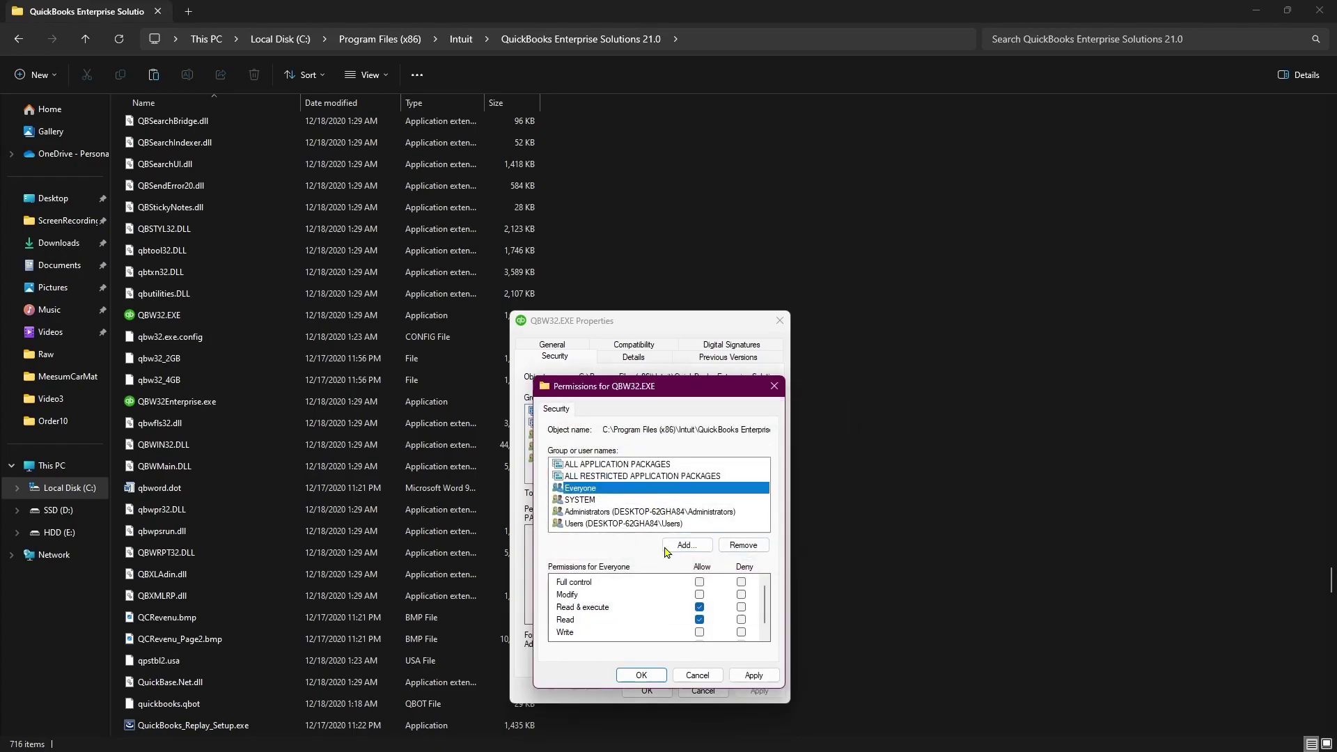
{"action": "left_click", "coordinate": [699, 582]}
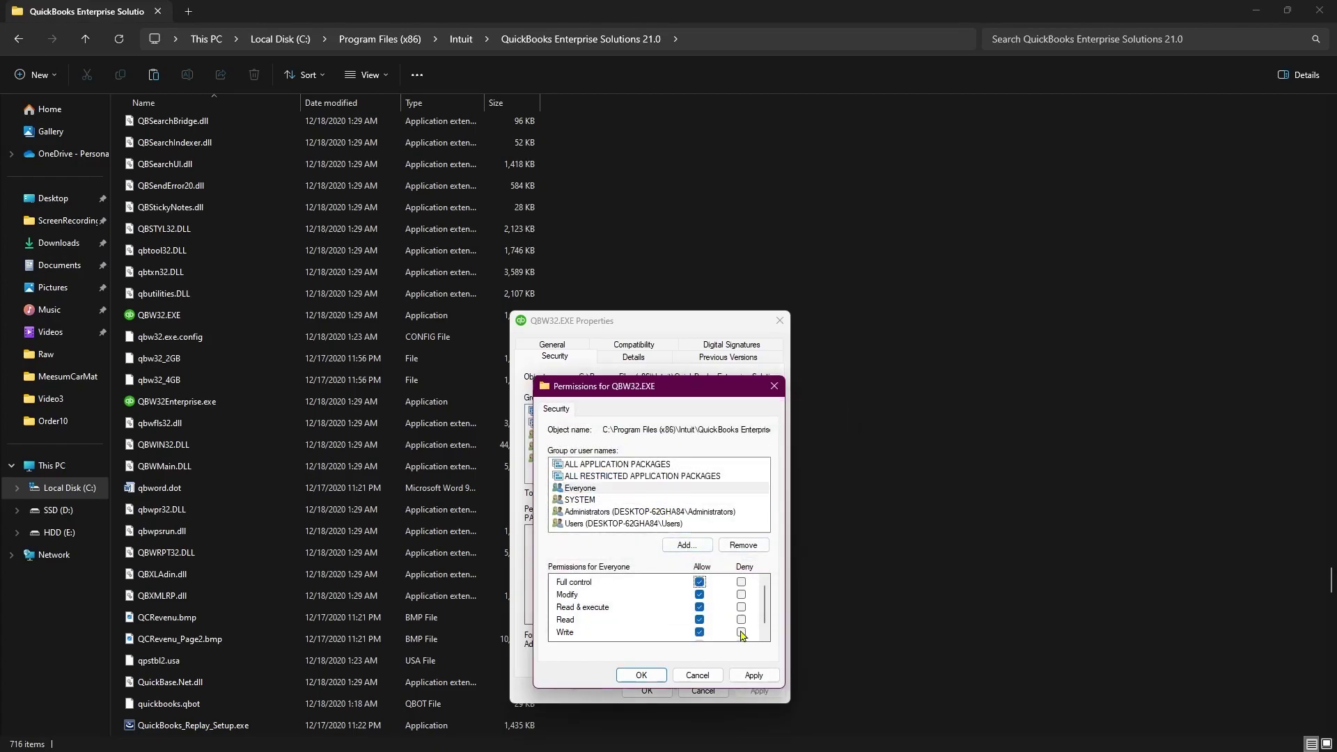
{"action": "left_click", "coordinate": [755, 676]}
{"action": "left_click", "coordinate": [651, 676]}
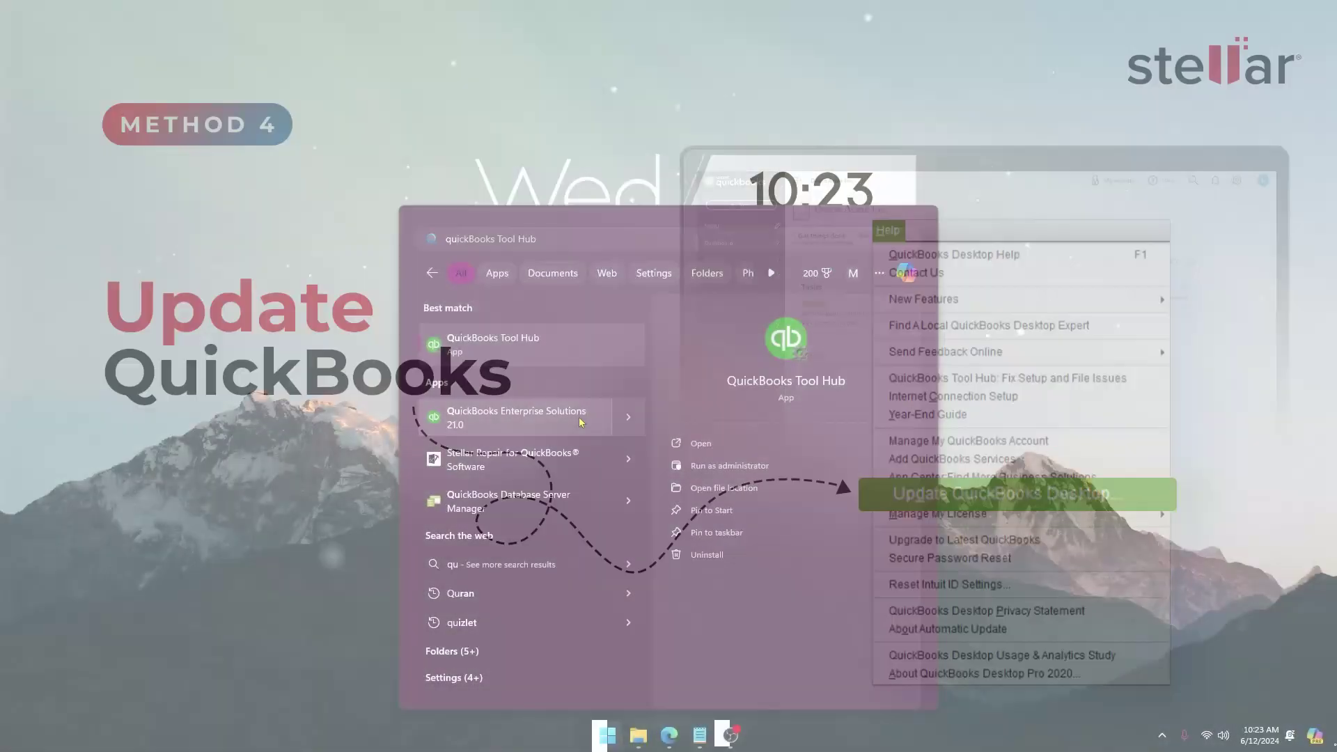
Step: Launch QuickBooks and get all selected updates via Help > Update QuickBooks Desktop > Update Now
{"action": "key", "text": "Return"}
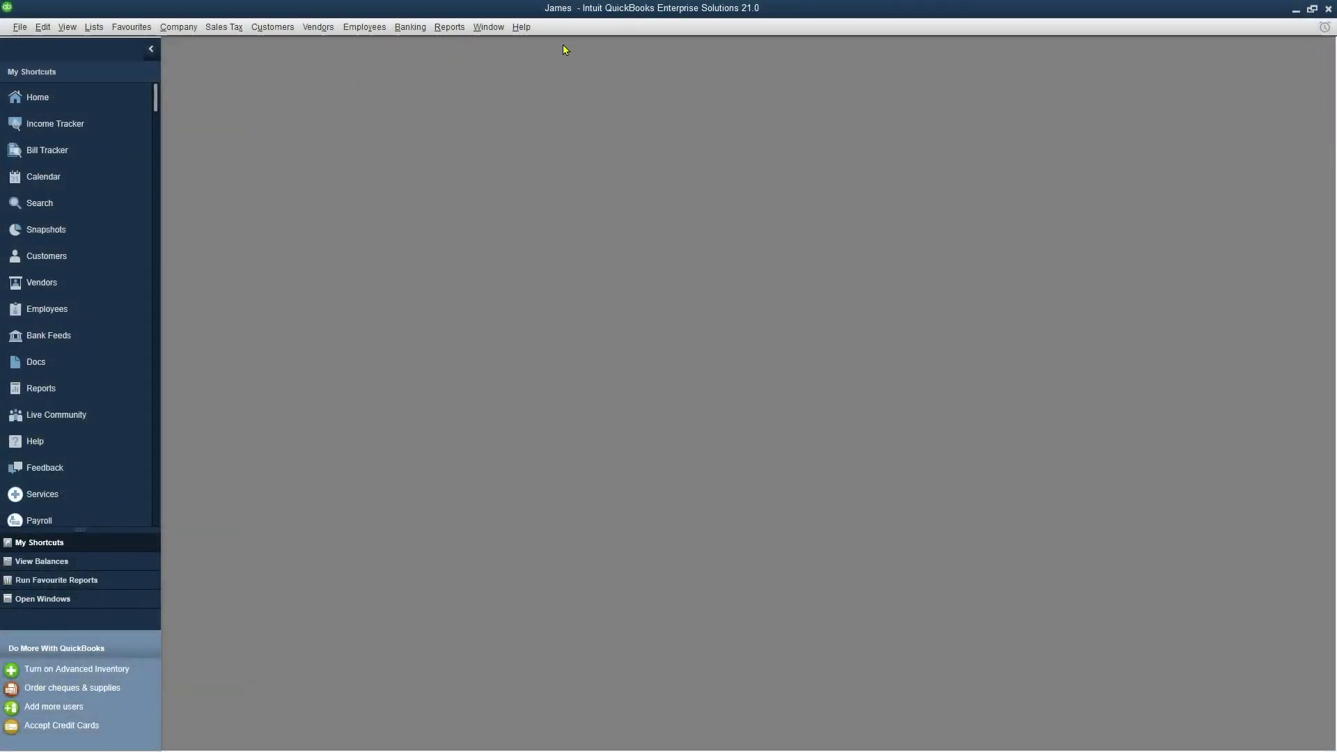
{"action": "left_click", "coordinate": [522, 27]}
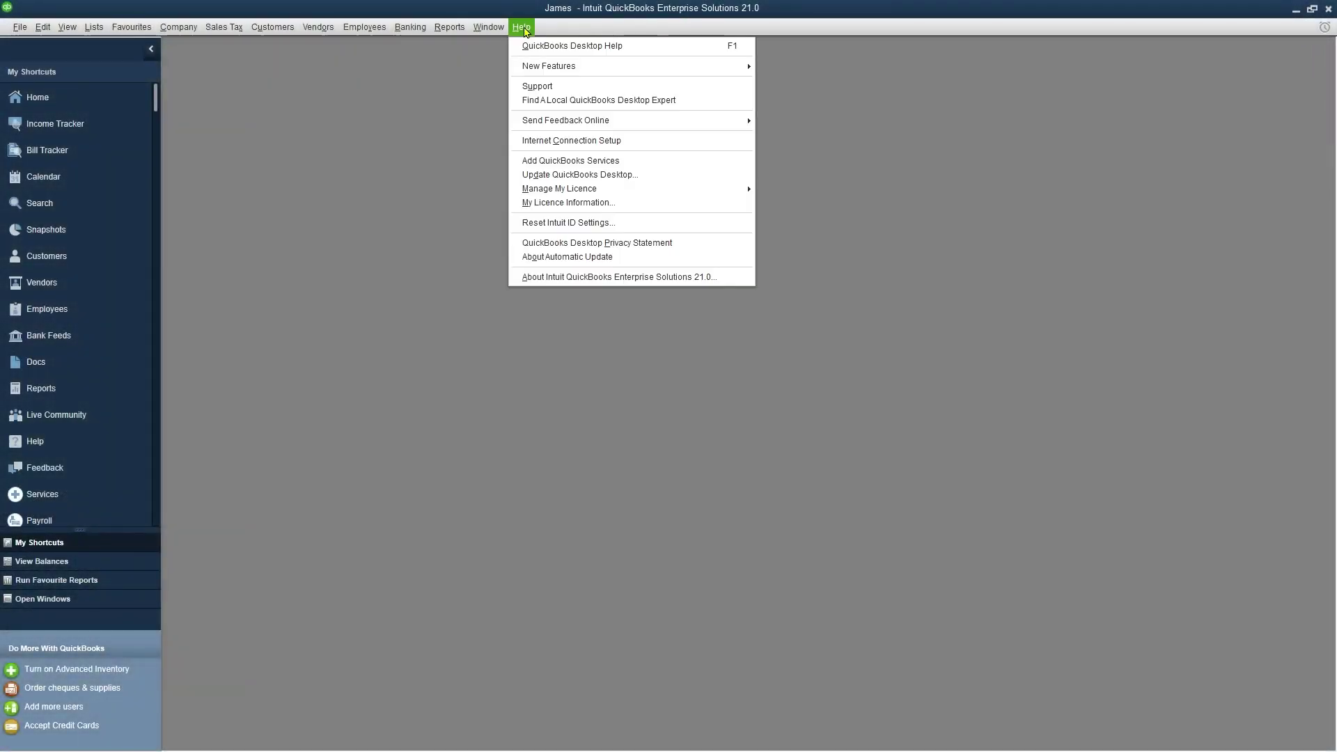
{"action": "left_click", "coordinate": [643, 182]}
{"action": "left_click", "coordinate": [581, 323]}
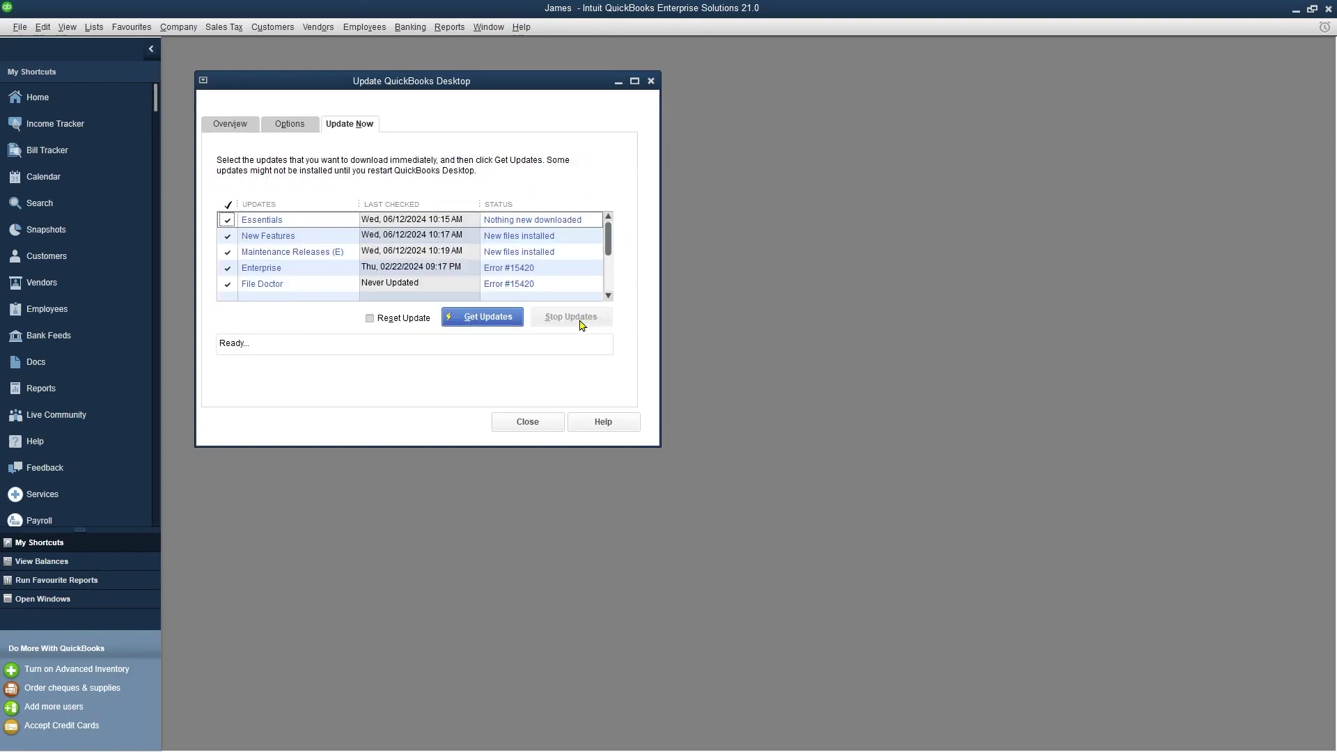
{"action": "left_click", "coordinate": [488, 316]}
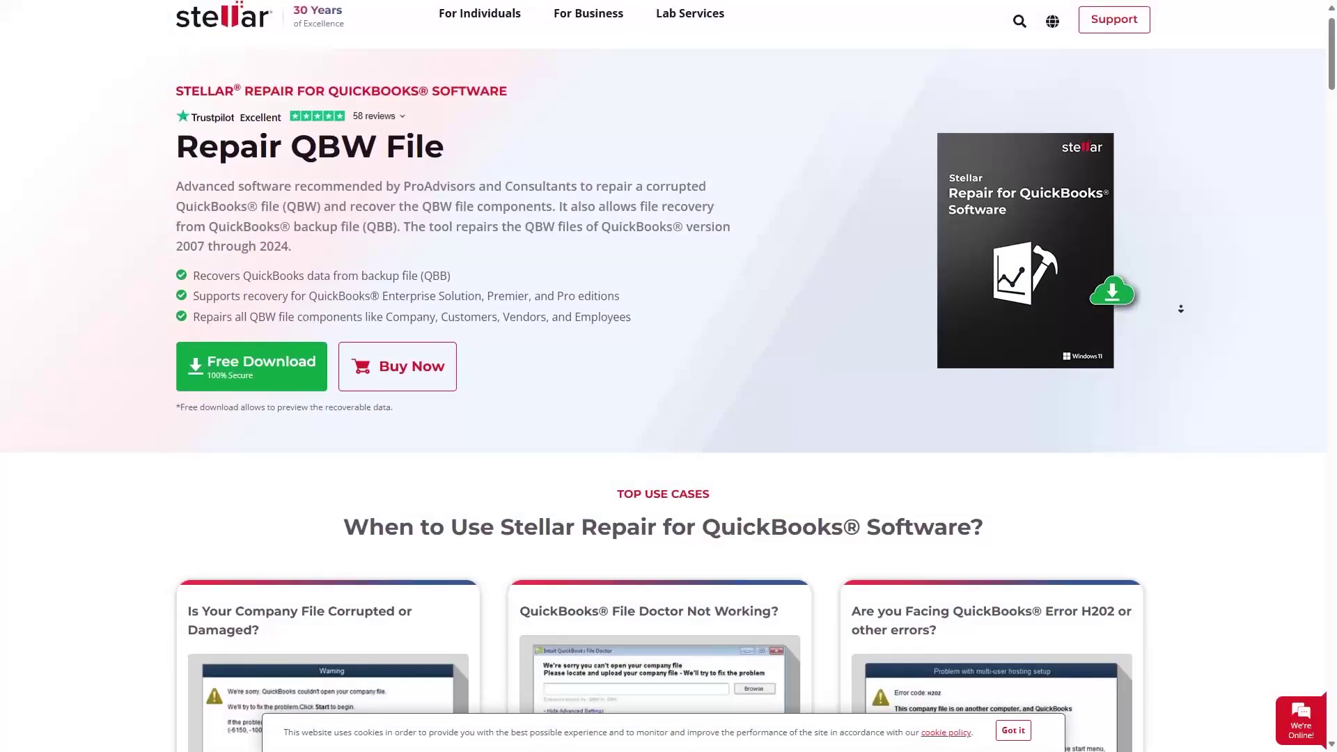
Step: Scroll through the Stellar Repair for QuickBooks page and download StellarRepairforQuickBooksSoftware.exe
{"action": "scroll", "coordinate": [1181, 309], "scroll_direction": "down", "scroll_amount": 3}
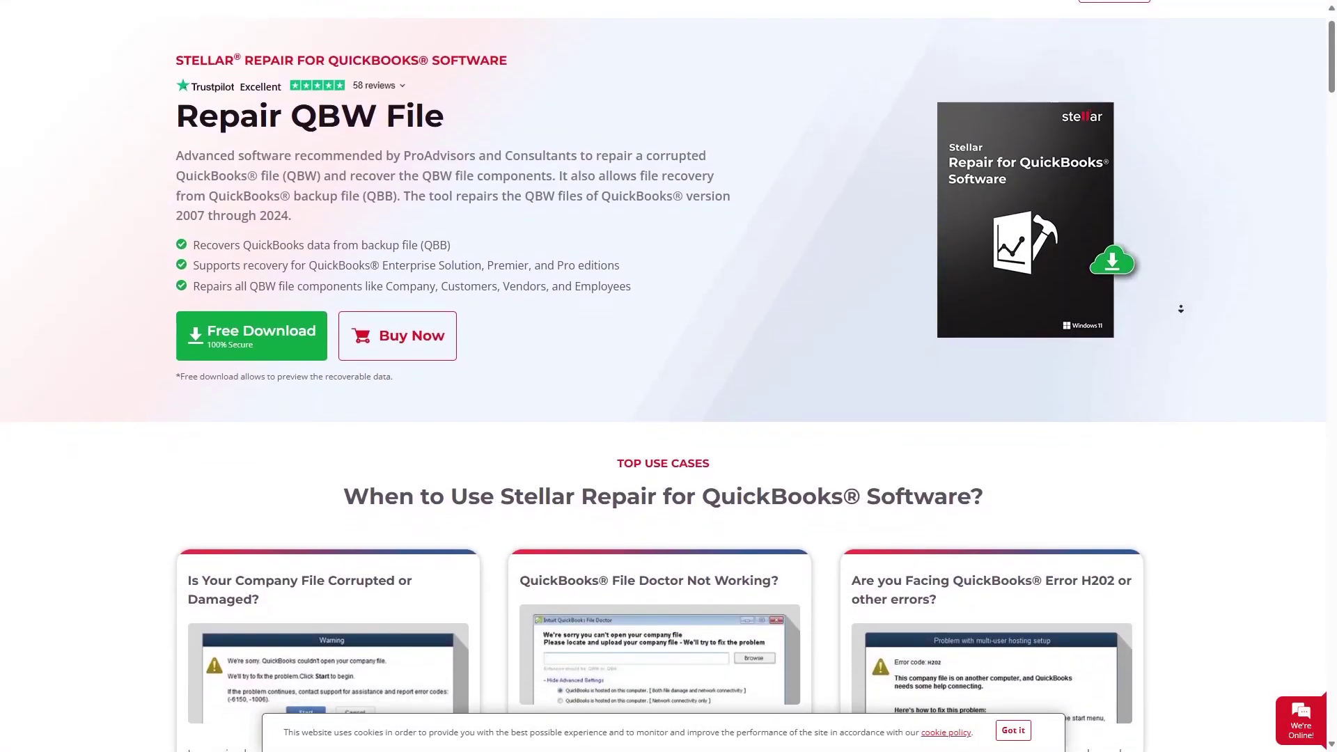
{"action": "scroll", "coordinate": [1182, 308], "scroll_direction": "down", "scroll_amount": 2}
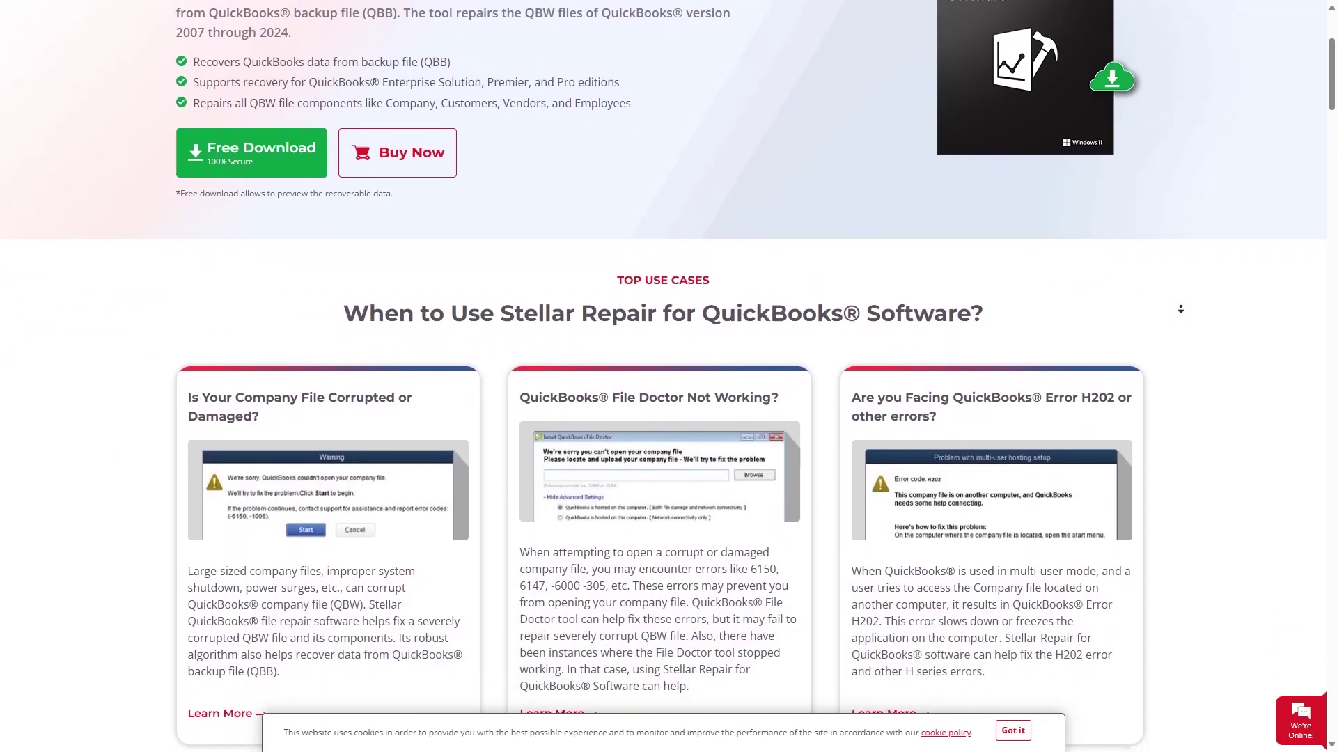
{"action": "scroll", "coordinate": [1181, 309], "scroll_direction": "down", "scroll_amount": 2}
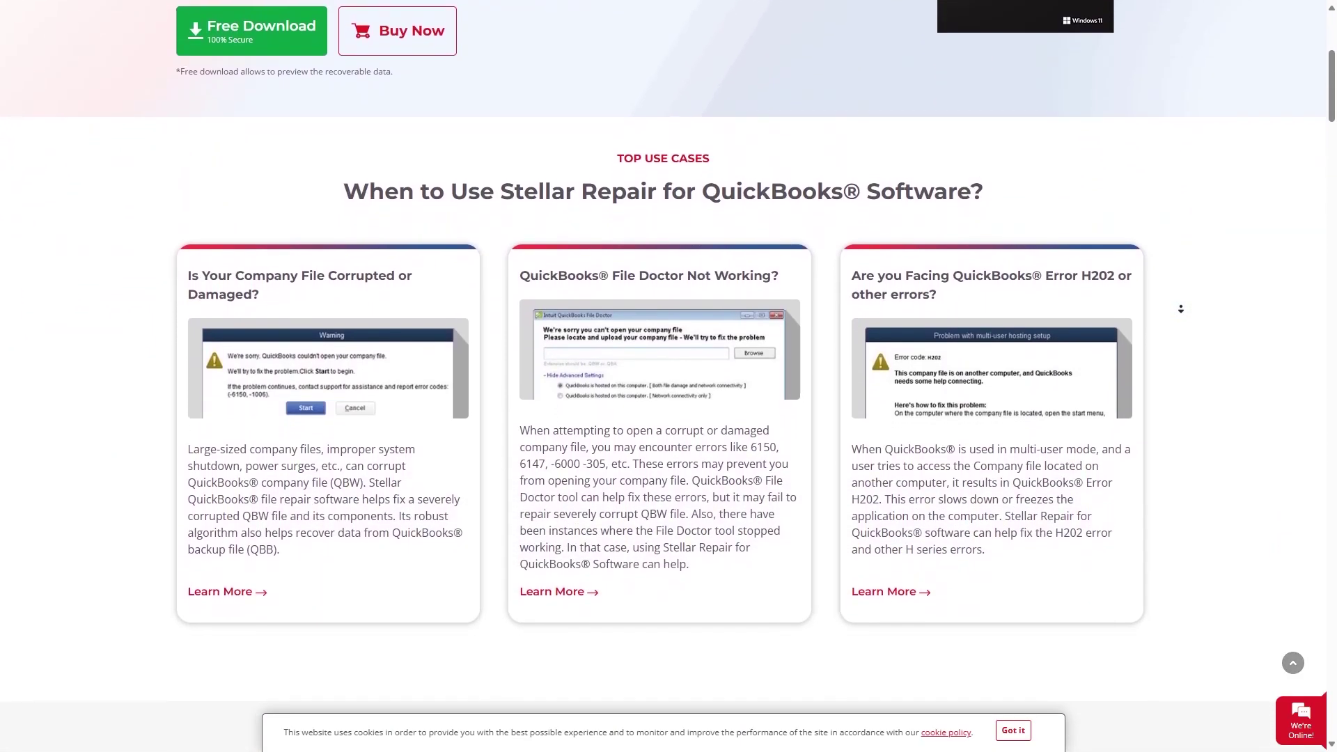
{"action": "scroll", "coordinate": [1181, 309], "scroll_direction": "down", "scroll_amount": 2}
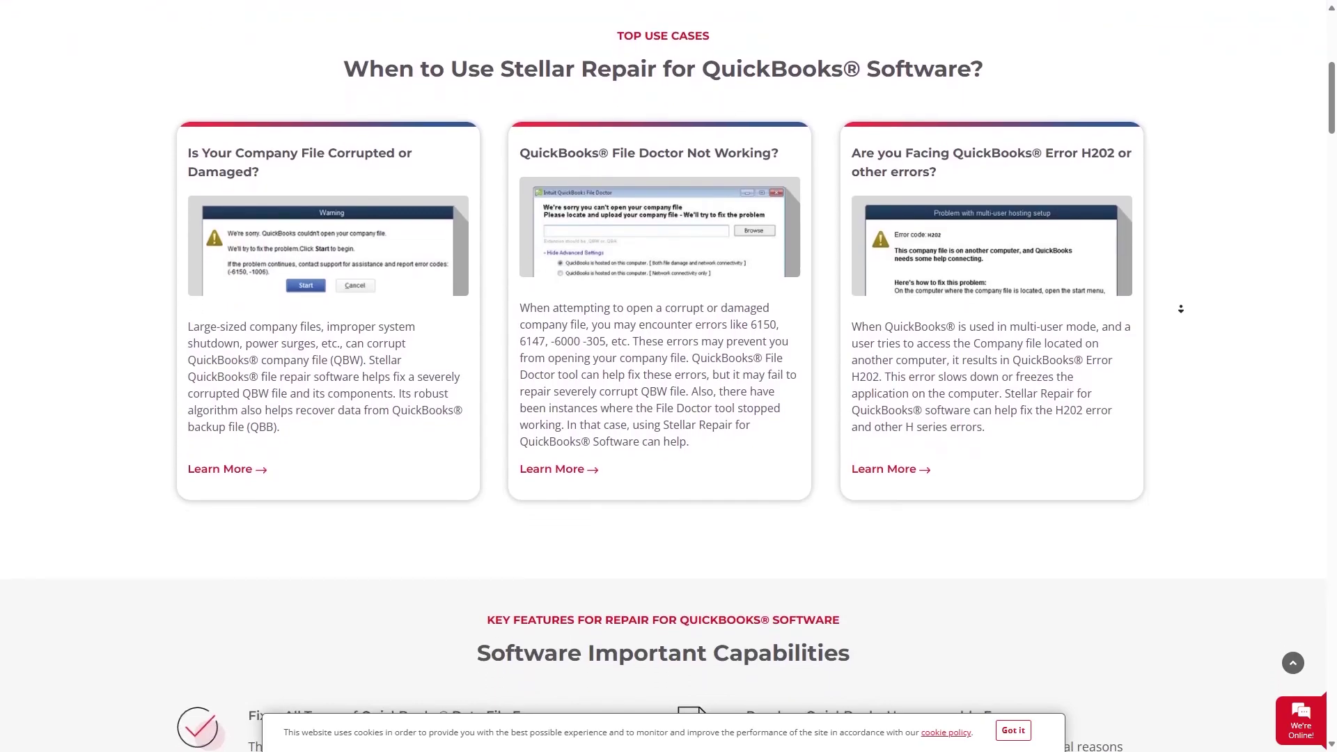
{"action": "scroll", "coordinate": [1181, 309], "scroll_direction": "down", "scroll_amount": 2}
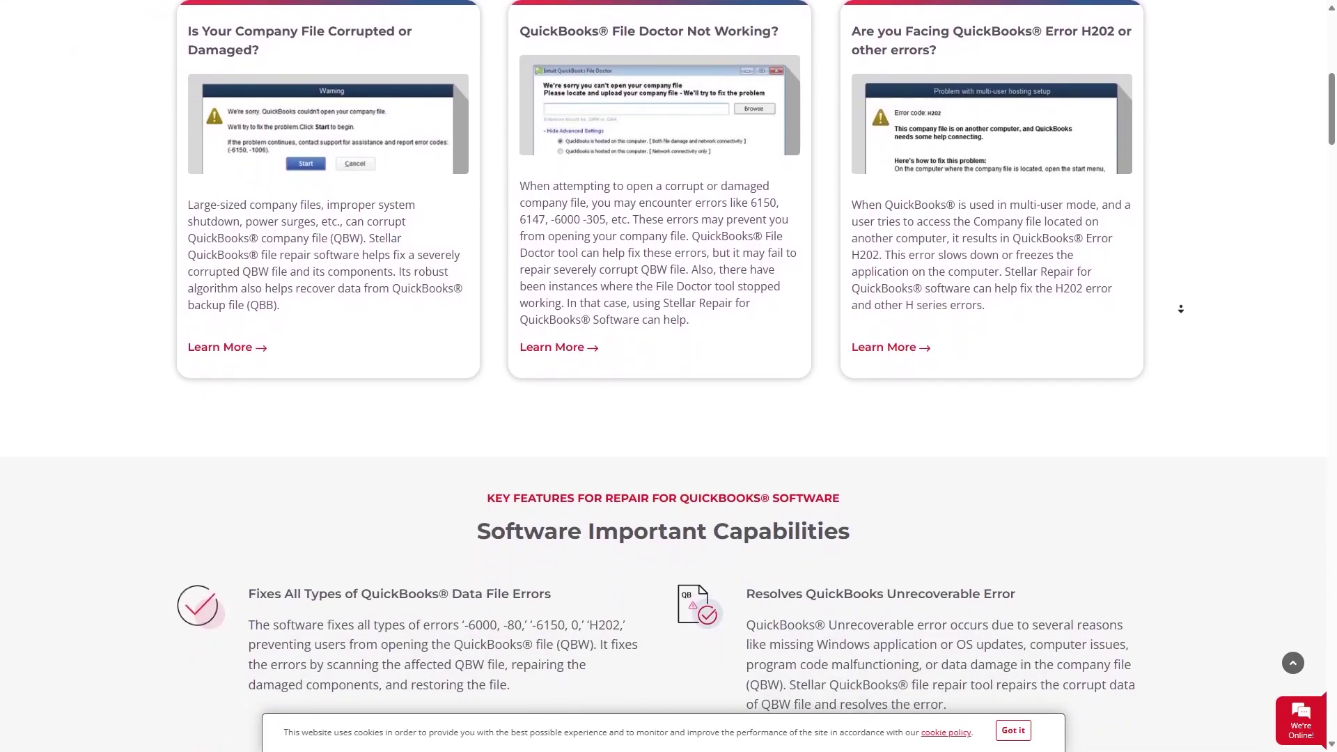
{"action": "scroll", "coordinate": [1181, 309], "scroll_direction": "down", "scroll_amount": 2}
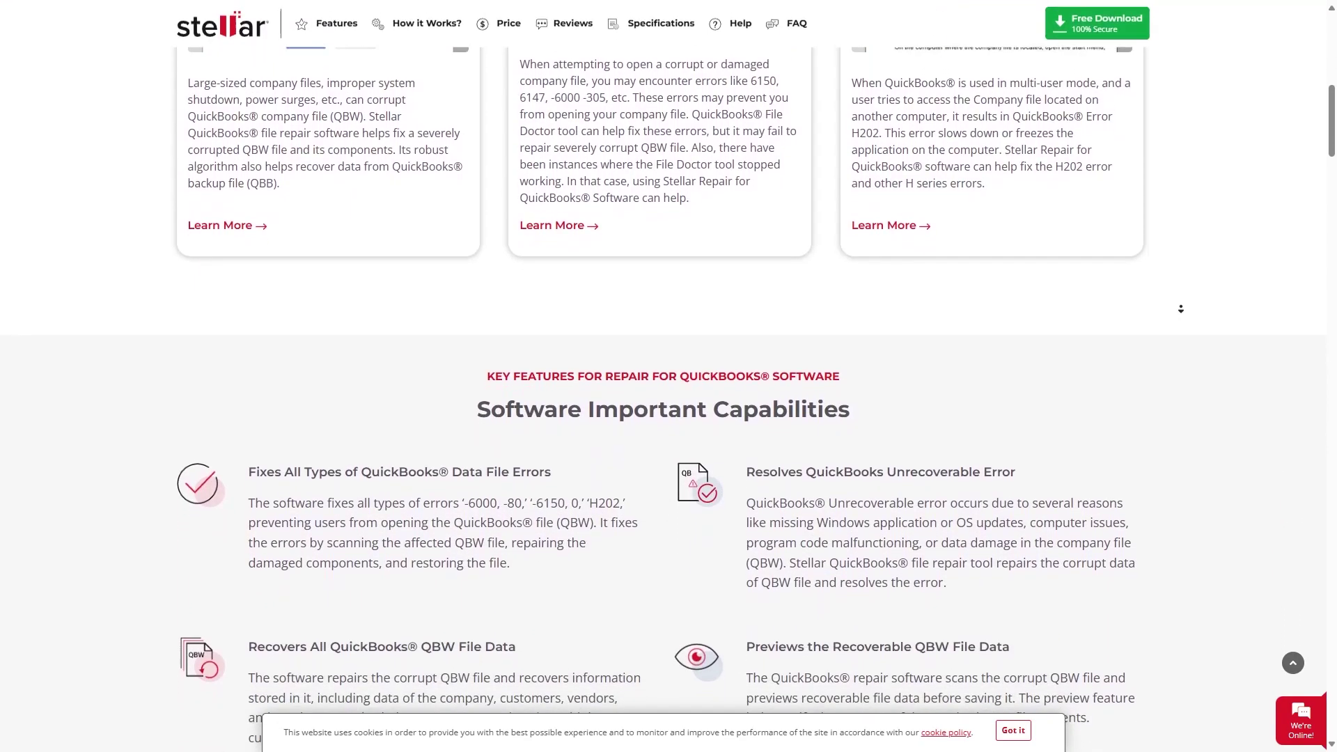
{"action": "scroll", "coordinate": [1181, 309], "scroll_direction": "down", "scroll_amount": 2}
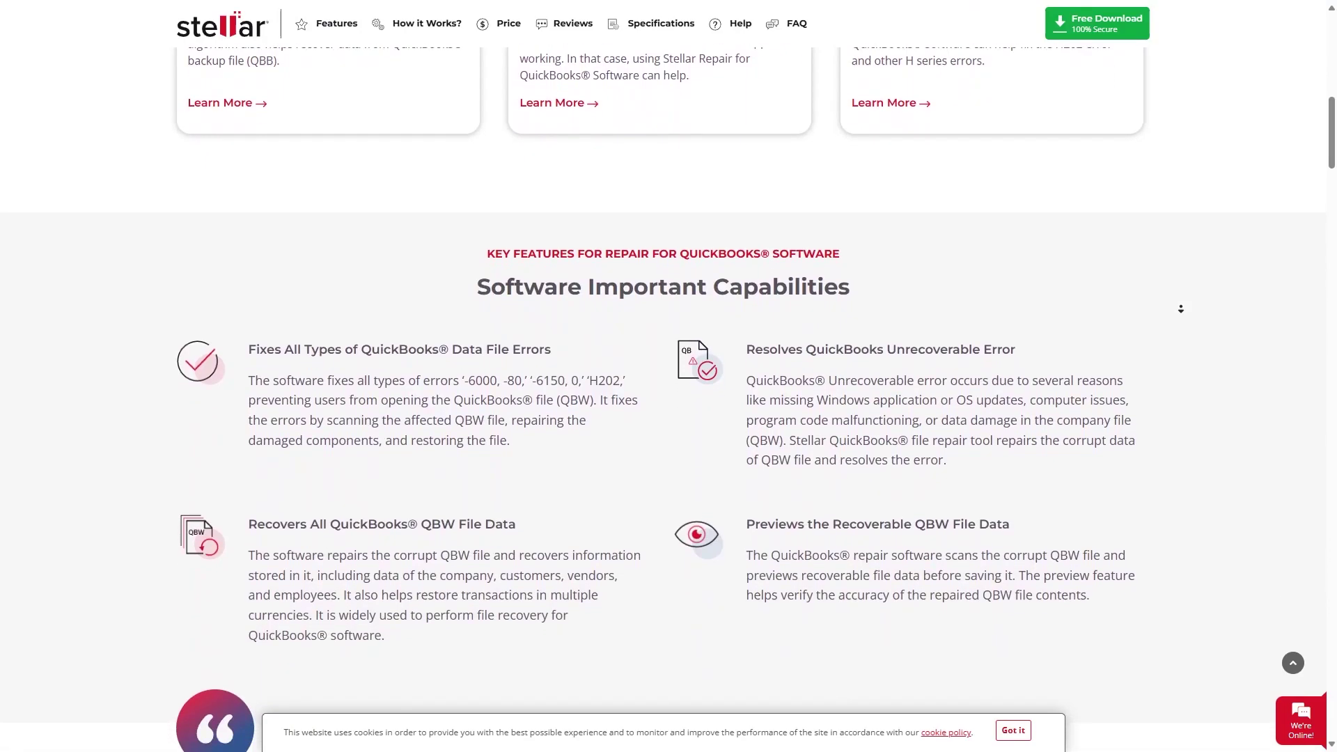
{"action": "scroll", "coordinate": [1181, 309], "scroll_direction": "down", "scroll_amount": 2}
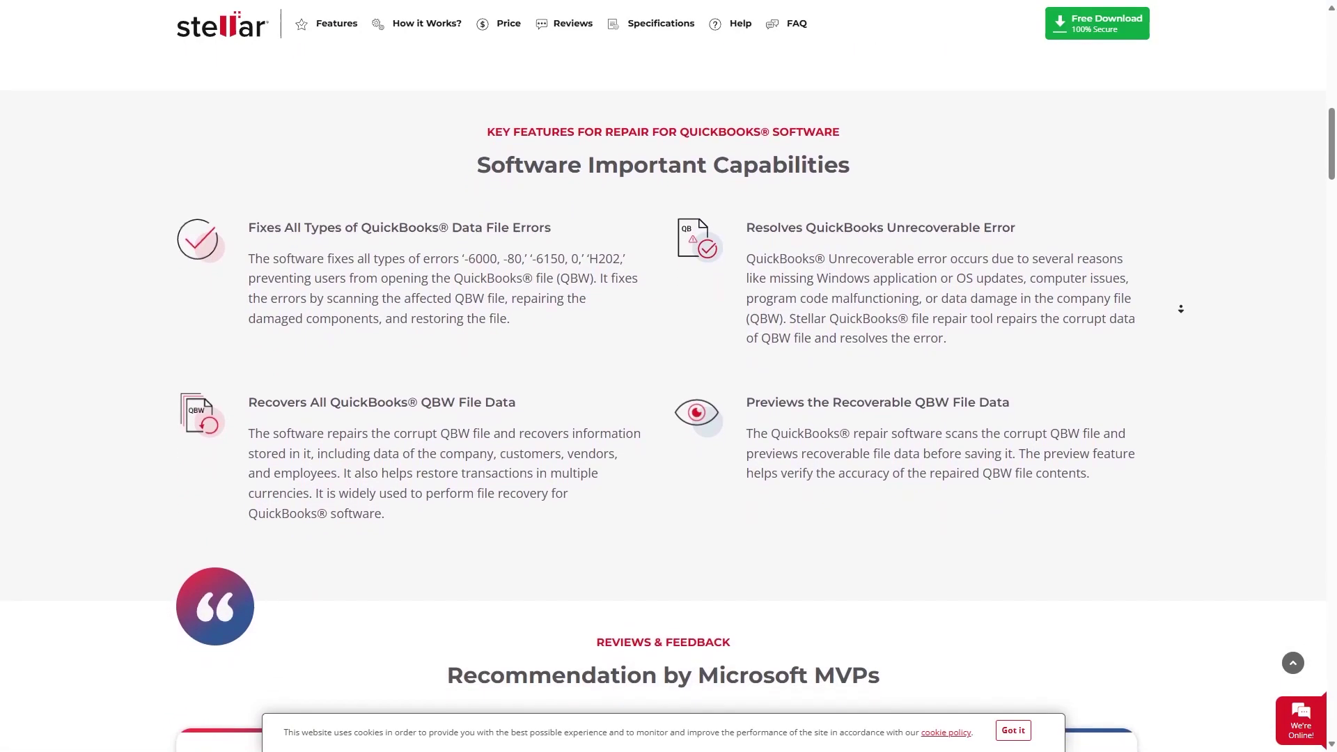
{"action": "scroll", "coordinate": [1181, 309], "scroll_direction": "down", "scroll_amount": 2}
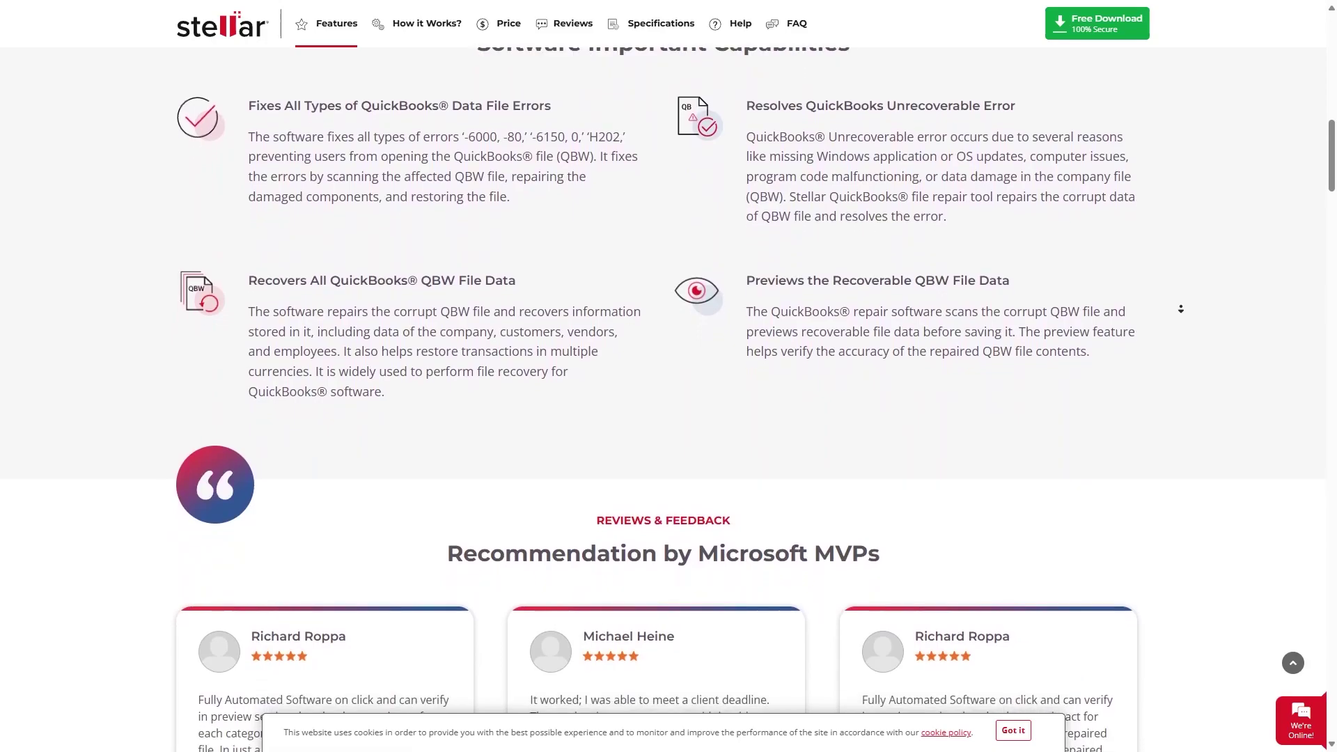
{"action": "scroll", "coordinate": [1181, 309], "scroll_direction": "down", "scroll_amount": 2}
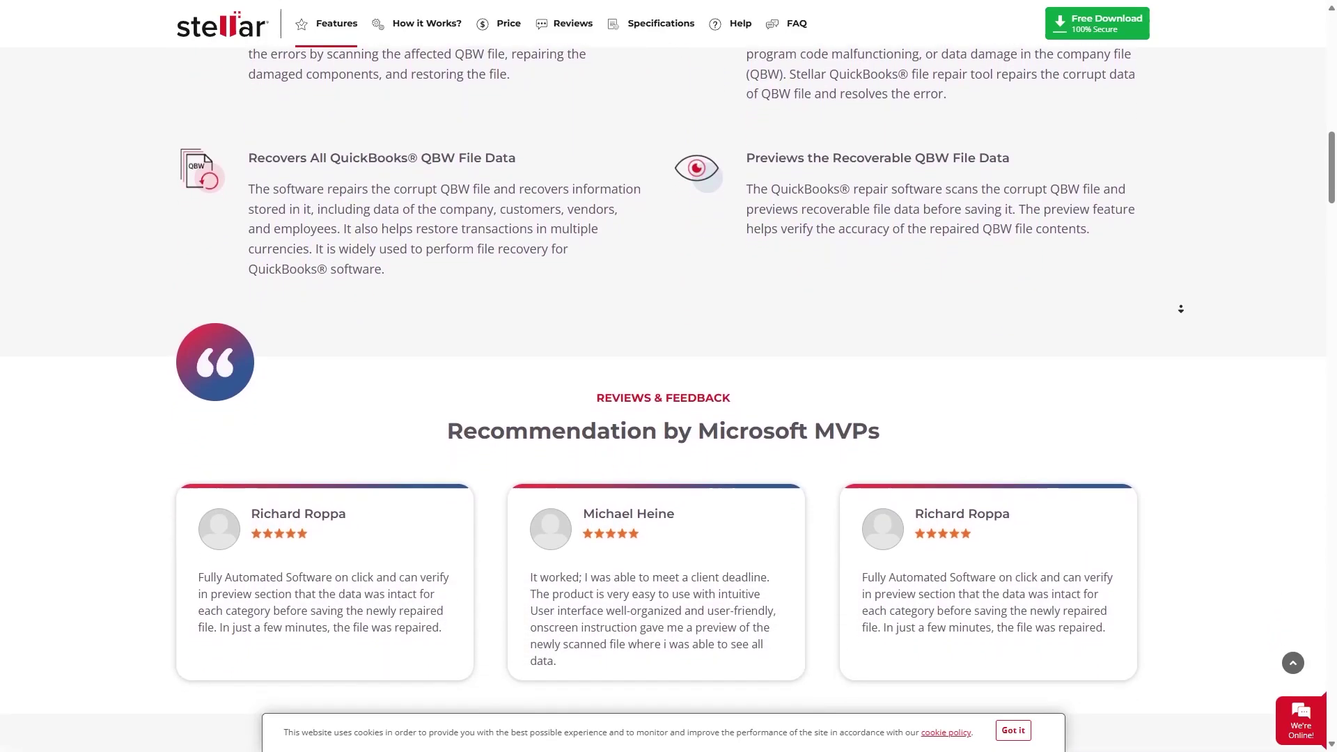
{"action": "scroll", "coordinate": [1181, 308], "scroll_direction": "down", "scroll_amount": 2}
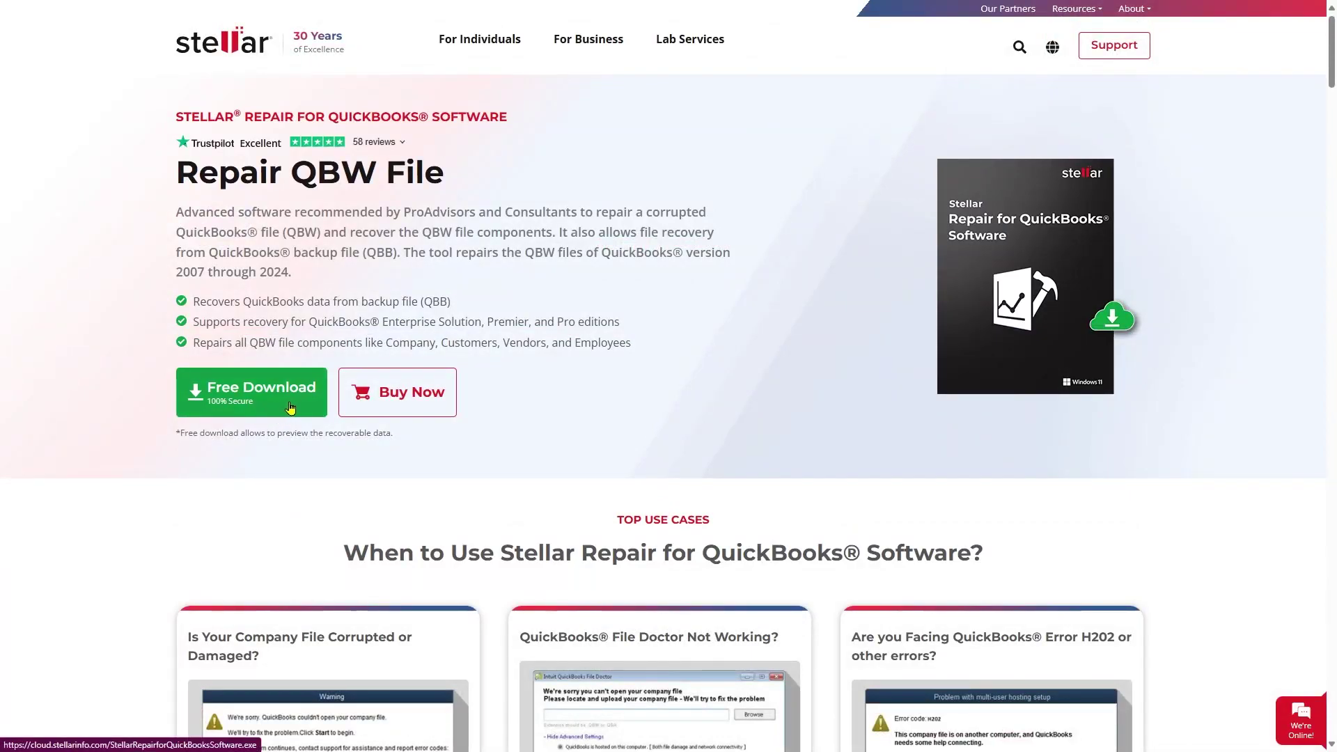
{"action": "left_click", "coordinate": [290, 407]}
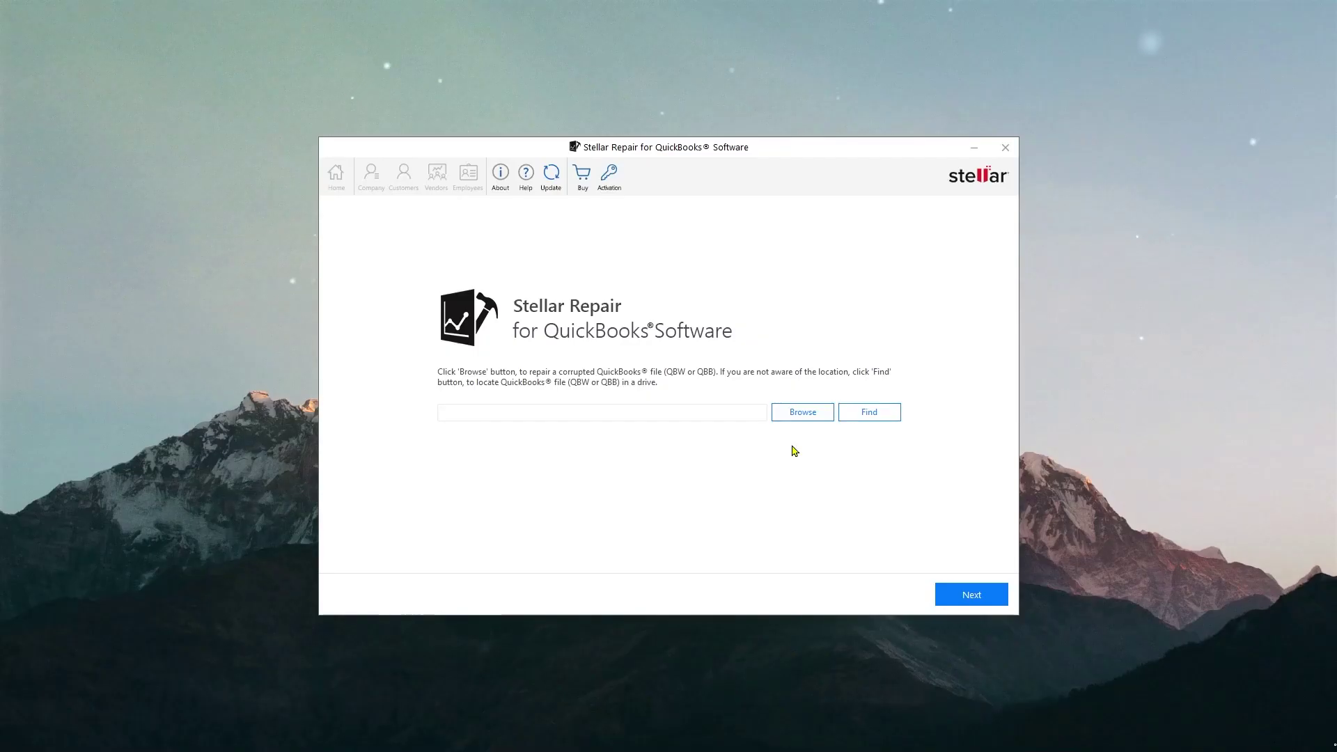
Step: Select My Files\Sample_Enterprise.QBW as the file to repair and continue to the backup step
{"action": "left_click", "coordinate": [817, 416]}
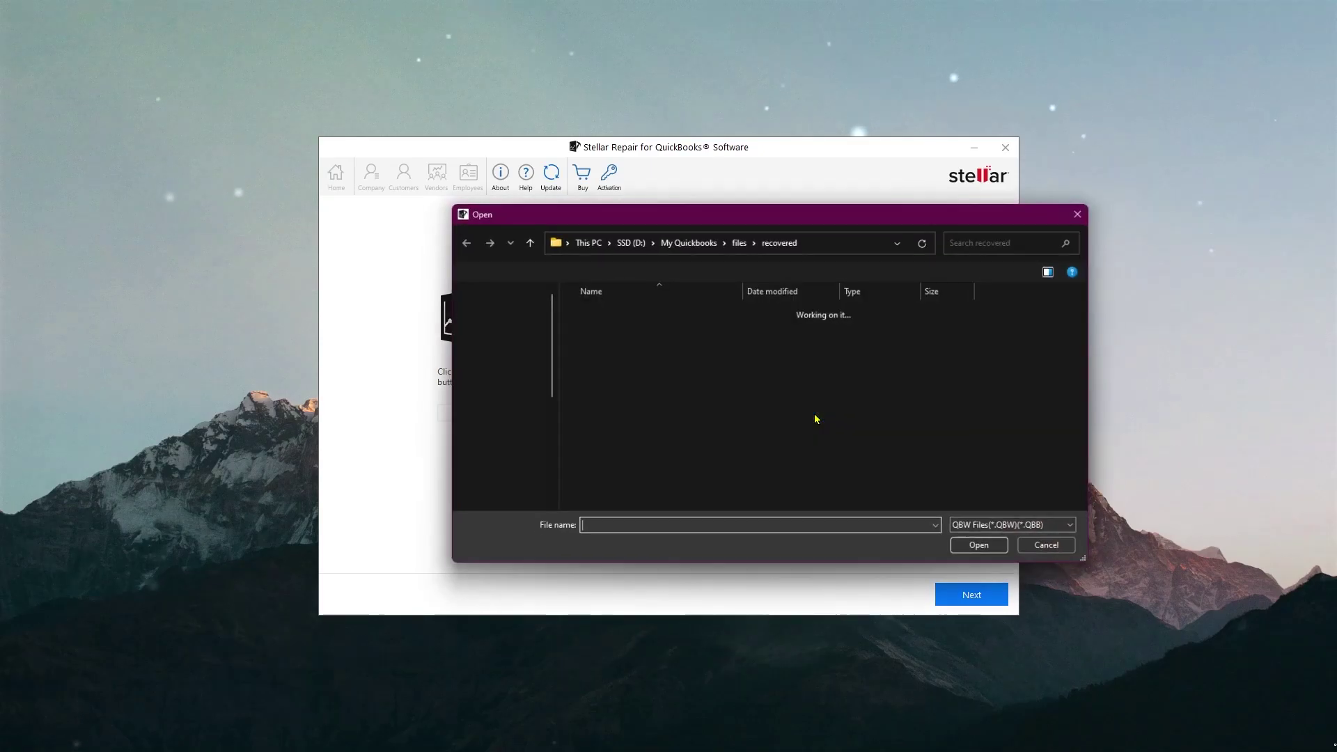
{"action": "left_click", "coordinate": [623, 357]}
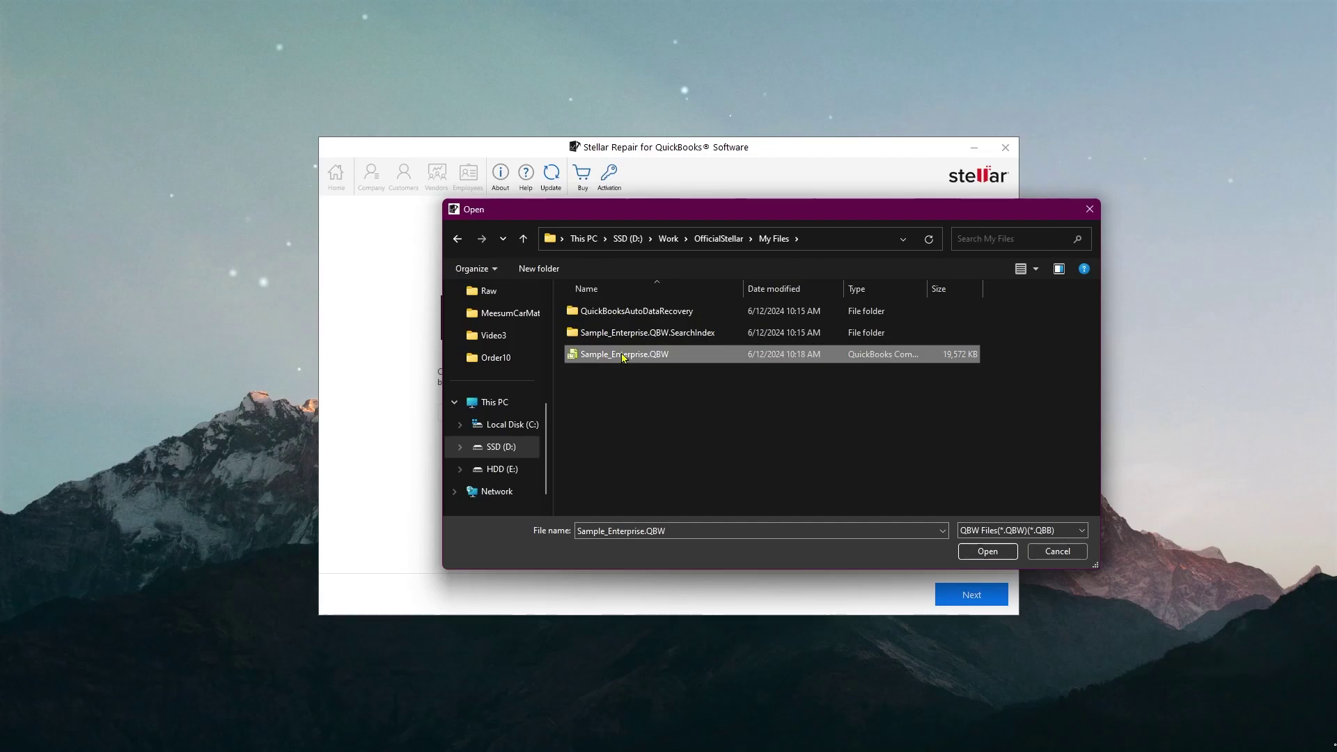
{"action": "left_click", "coordinate": [988, 554]}
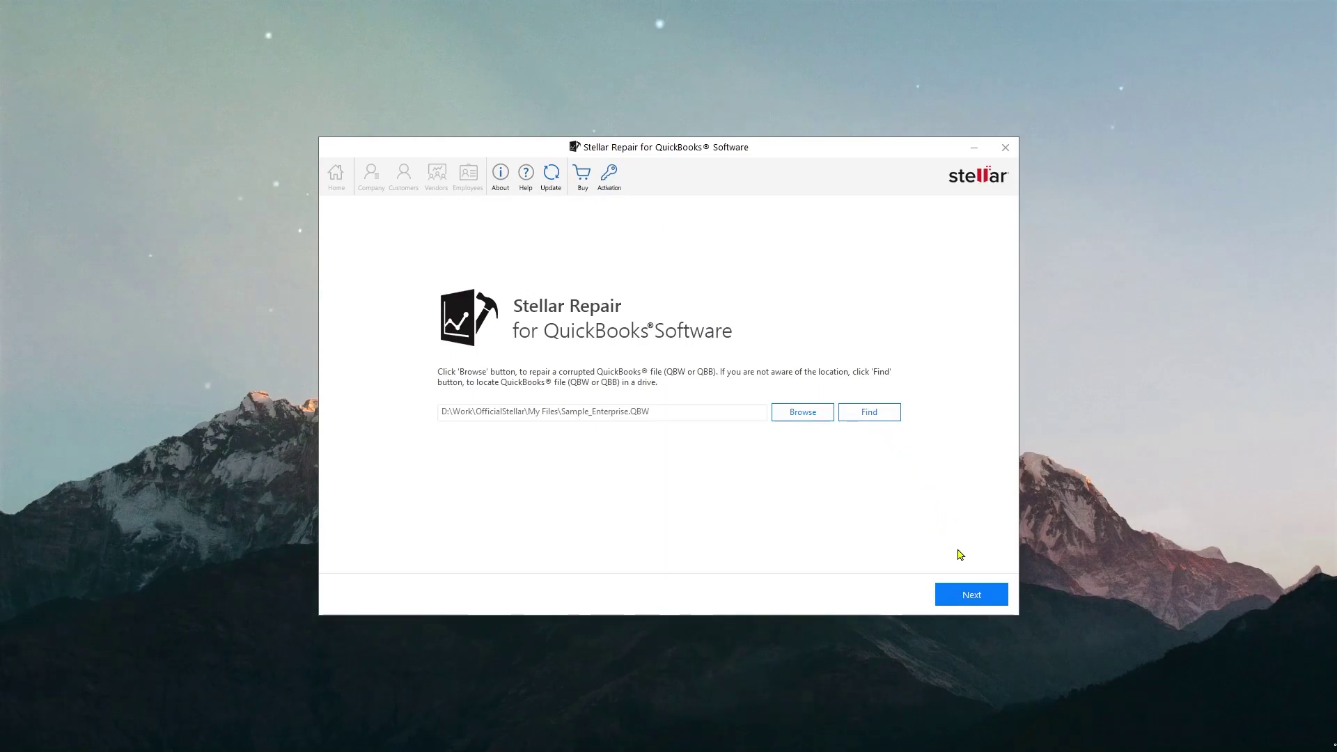
{"action": "left_click", "coordinate": [974, 600]}
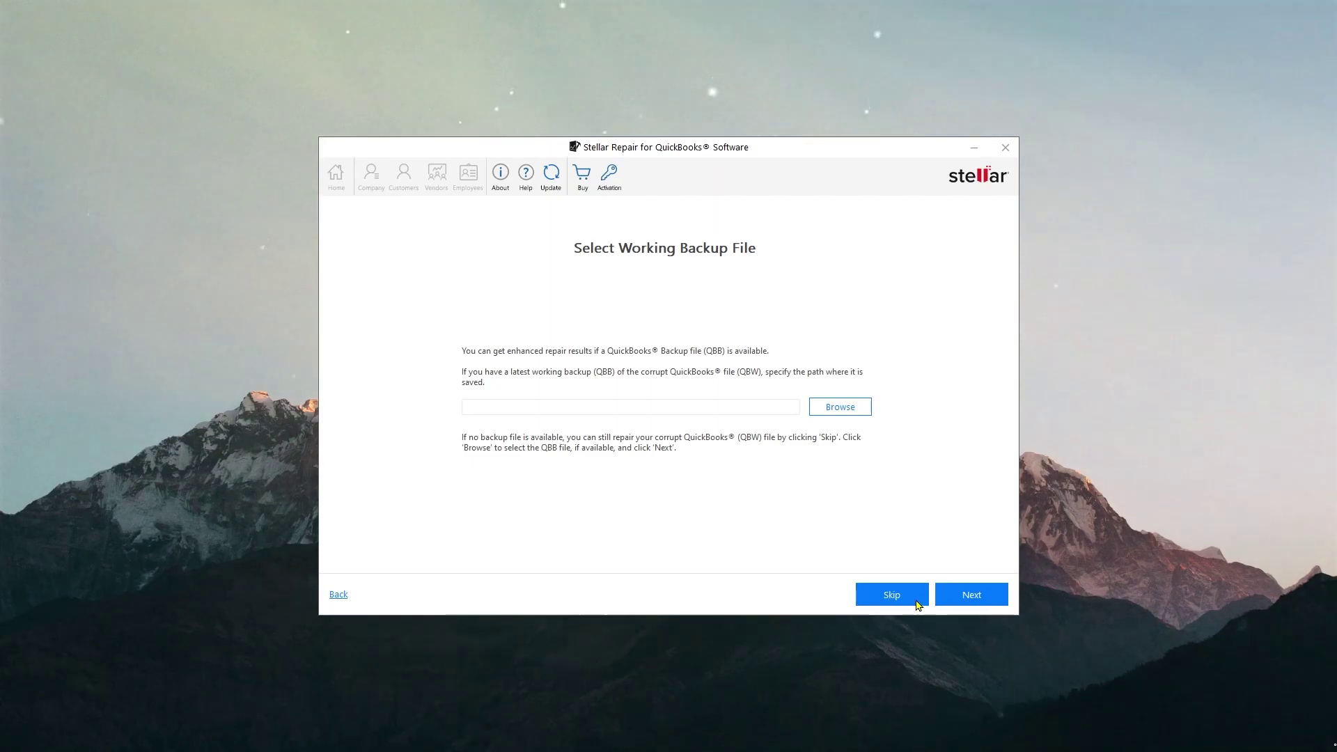
Step: Skip the backup, scan Sample_Enterprise.QBW, review the recovered Company data, and save the repaired file
{"action": "left_click", "coordinate": [918, 603]}
{"action": "left_click", "coordinate": [951, 597]}
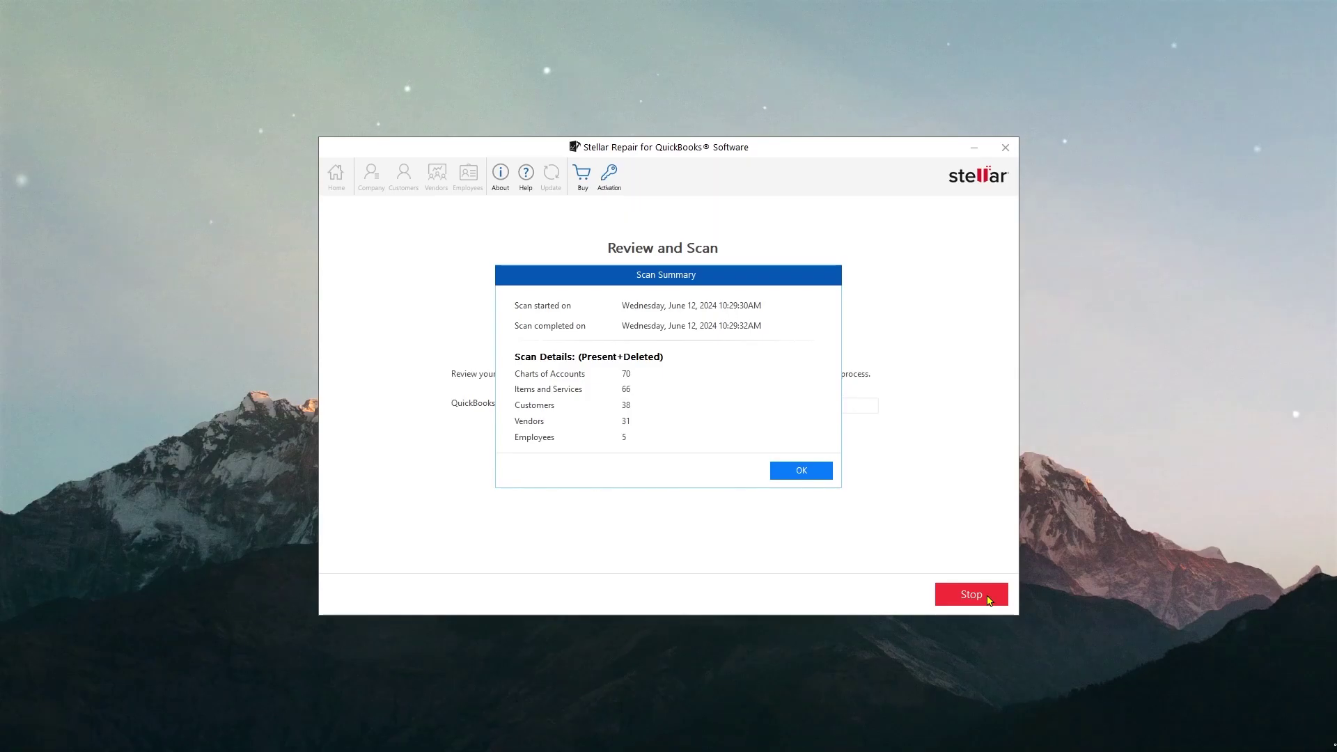
{"action": "left_click", "coordinate": [802, 470]}
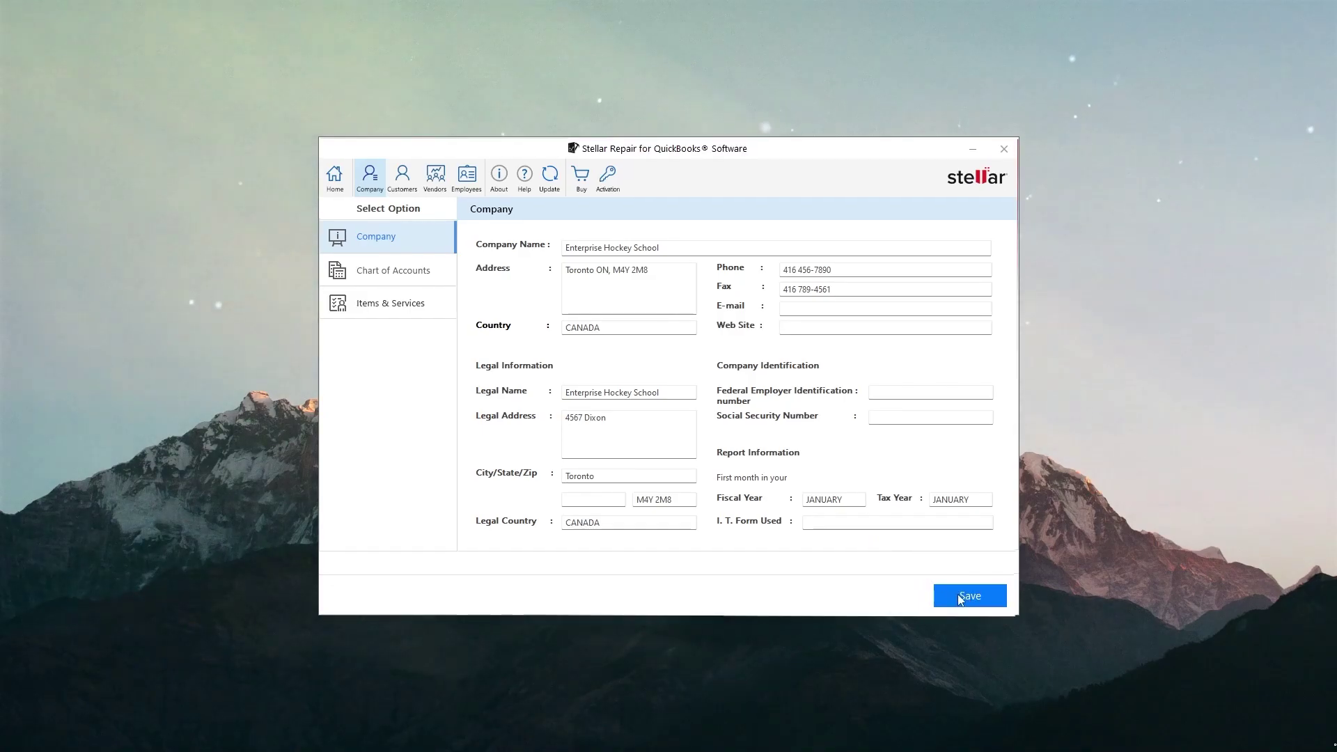
{"action": "left_click", "coordinate": [958, 597]}
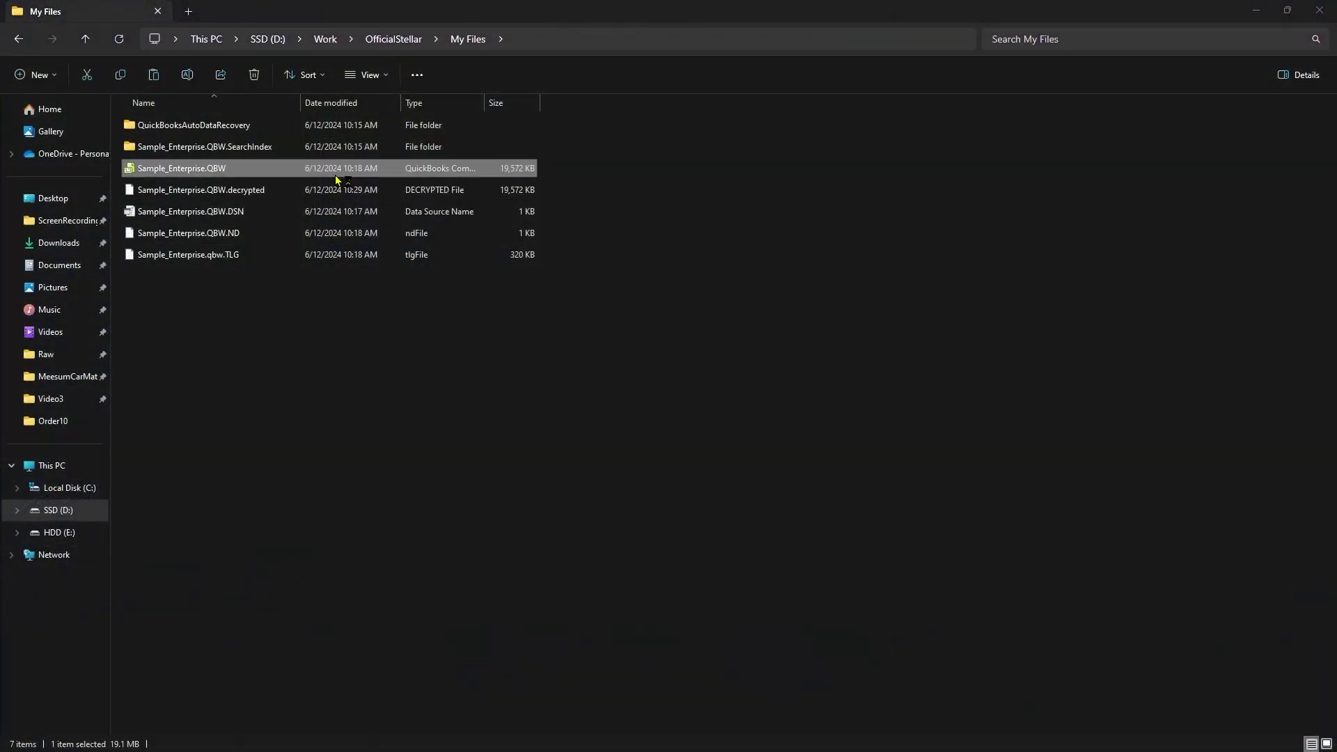
Step: Open the repaired Sample_Enterprise.QBW from My Files in QuickBooks Desktop
{"action": "double_click", "coordinate": [336, 171]}
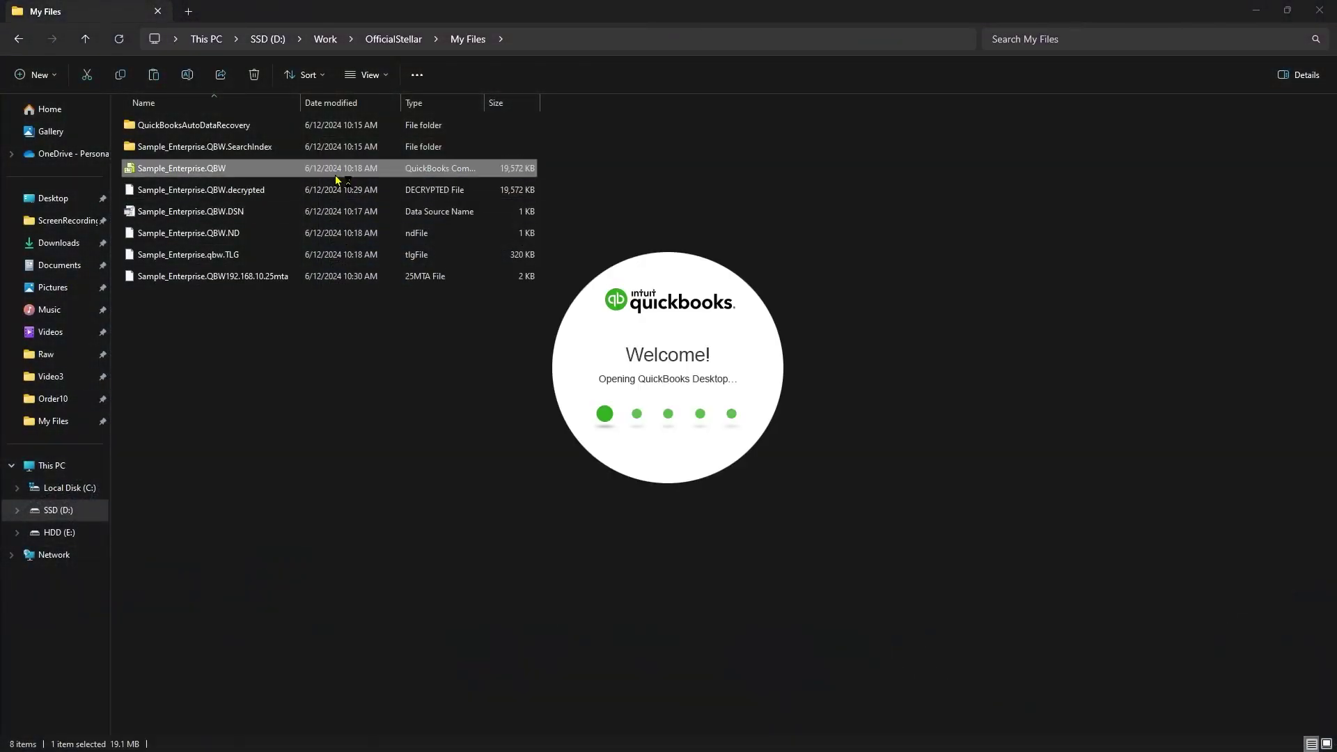